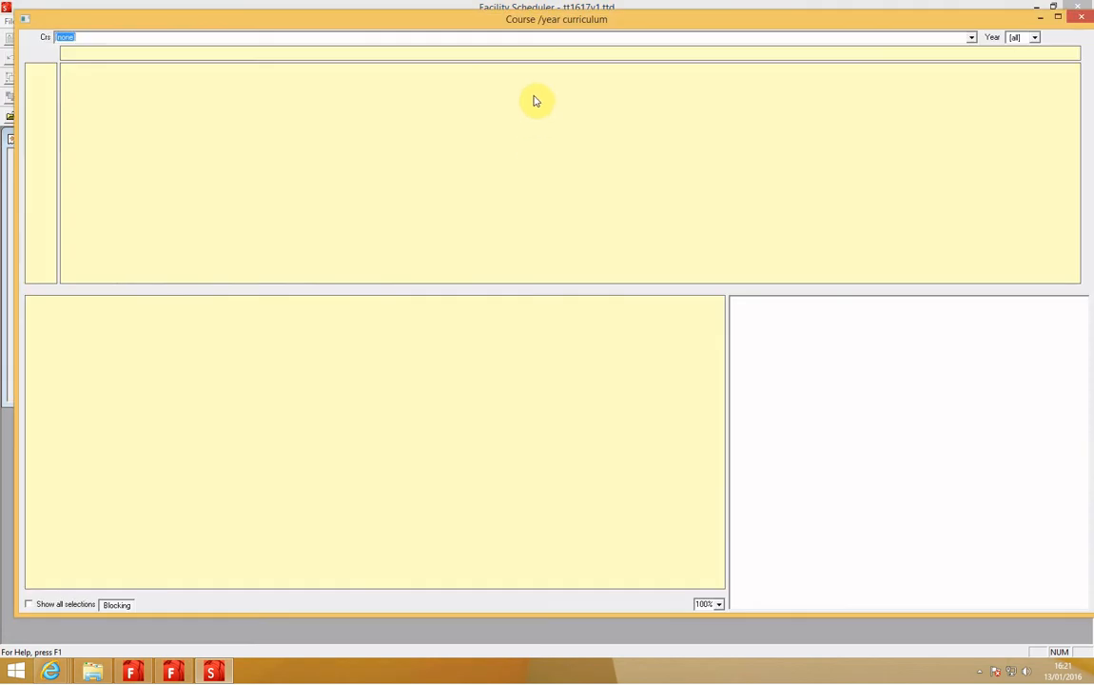
Step: Show the curriculum for course 08; Junior Certificate, limited to year 1
{"action": "left_click", "coordinate": [534, 131]}
{"action": "left_click", "coordinate": [971, 38]}
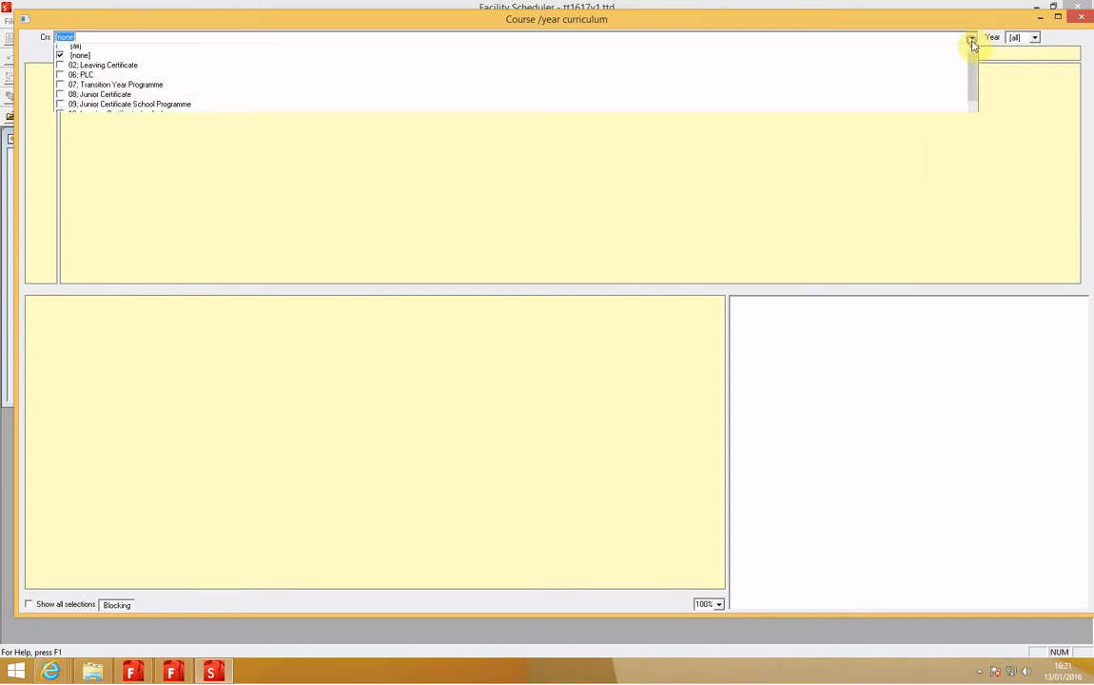
{"action": "left_click", "coordinate": [80, 58]}
{"action": "left_click", "coordinate": [116, 99]}
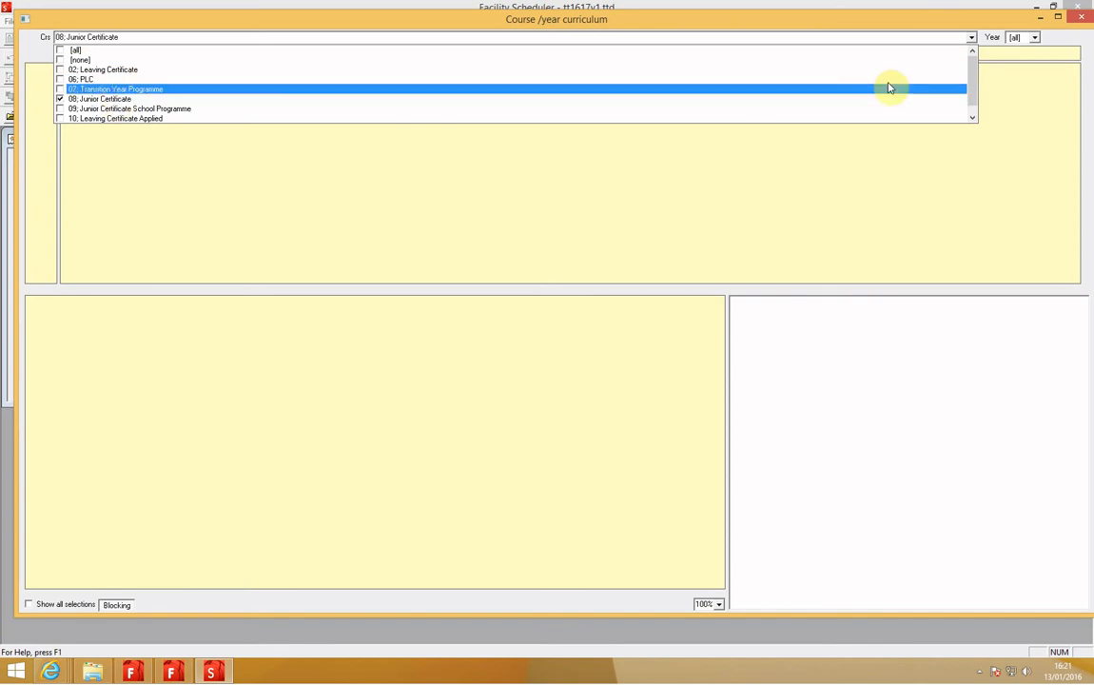
{"action": "left_click", "coordinate": [1034, 42]}
{"action": "left_click", "coordinate": [1034, 38]}
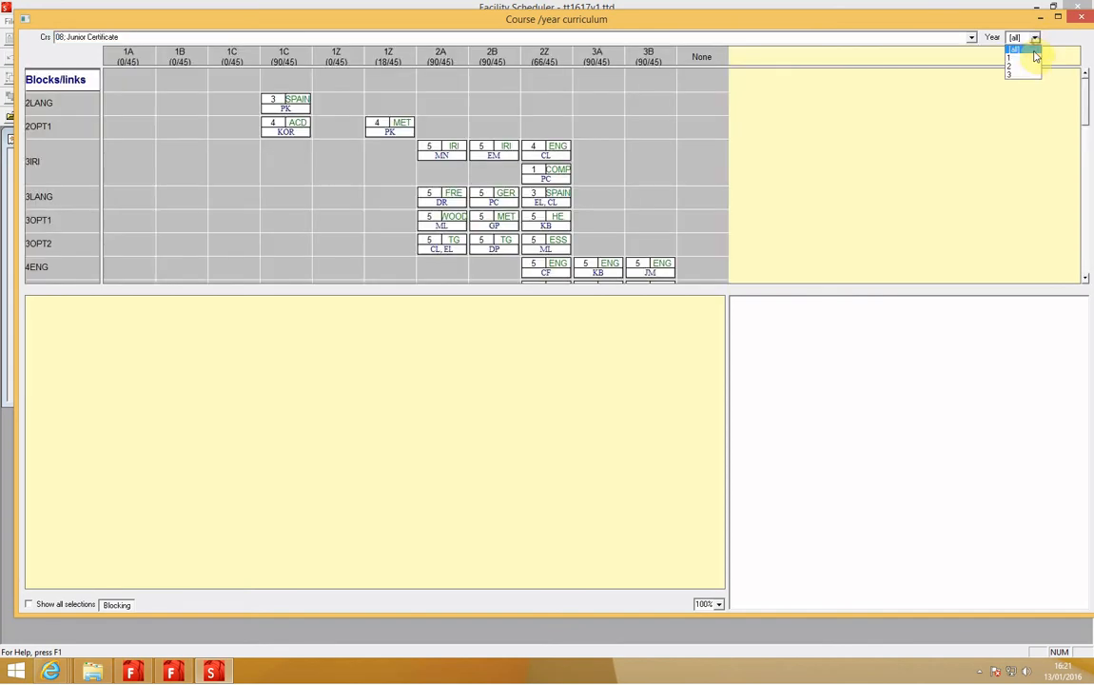
{"action": "left_click", "coordinate": [1030, 62]}
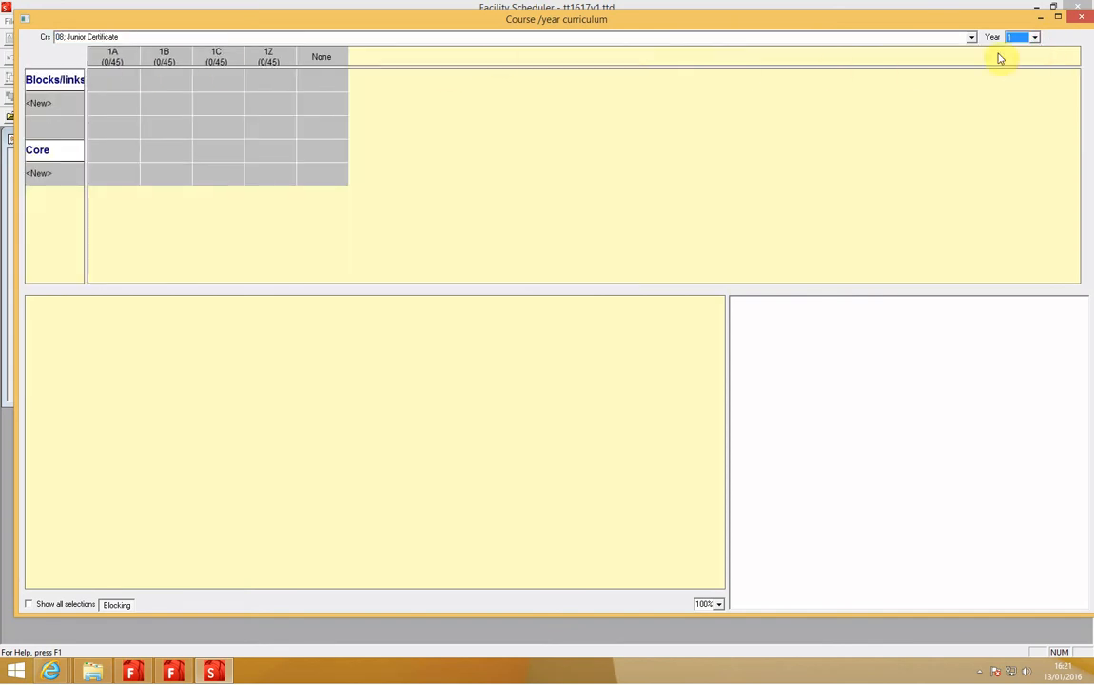
{"action": "left_click", "coordinate": [653, 176]}
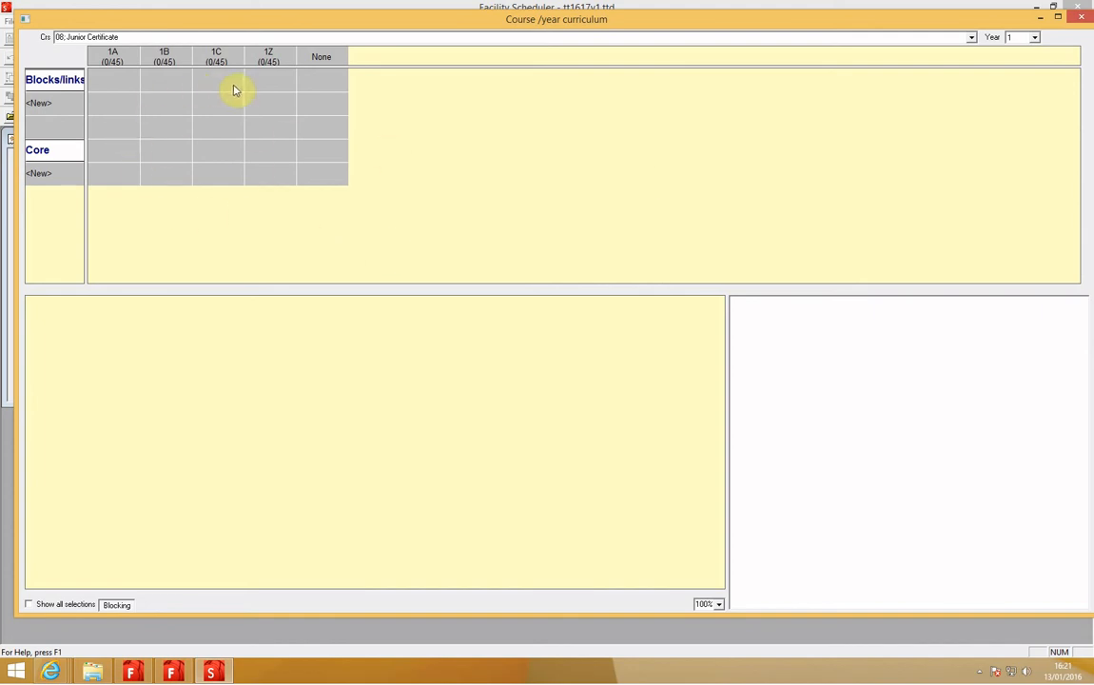
{"action": "left_click", "coordinate": [113, 175]}
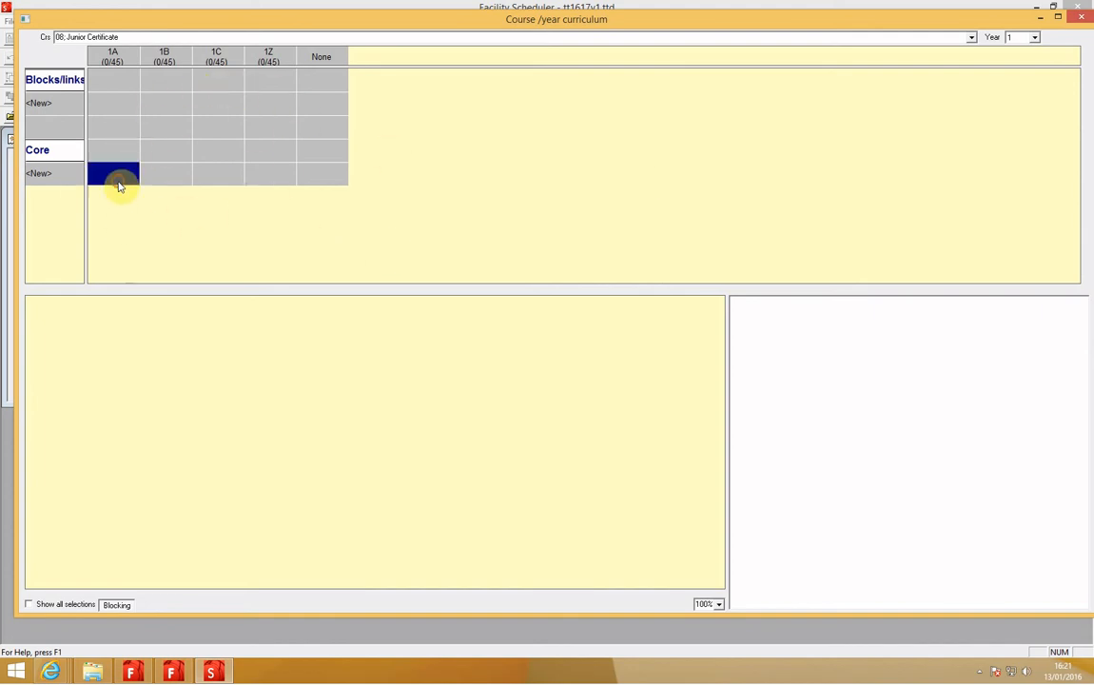
{"action": "left_click", "coordinate": [190, 207]}
{"action": "left_click", "coordinate": [113, 107]}
{"action": "left_click", "coordinate": [155, 105]}
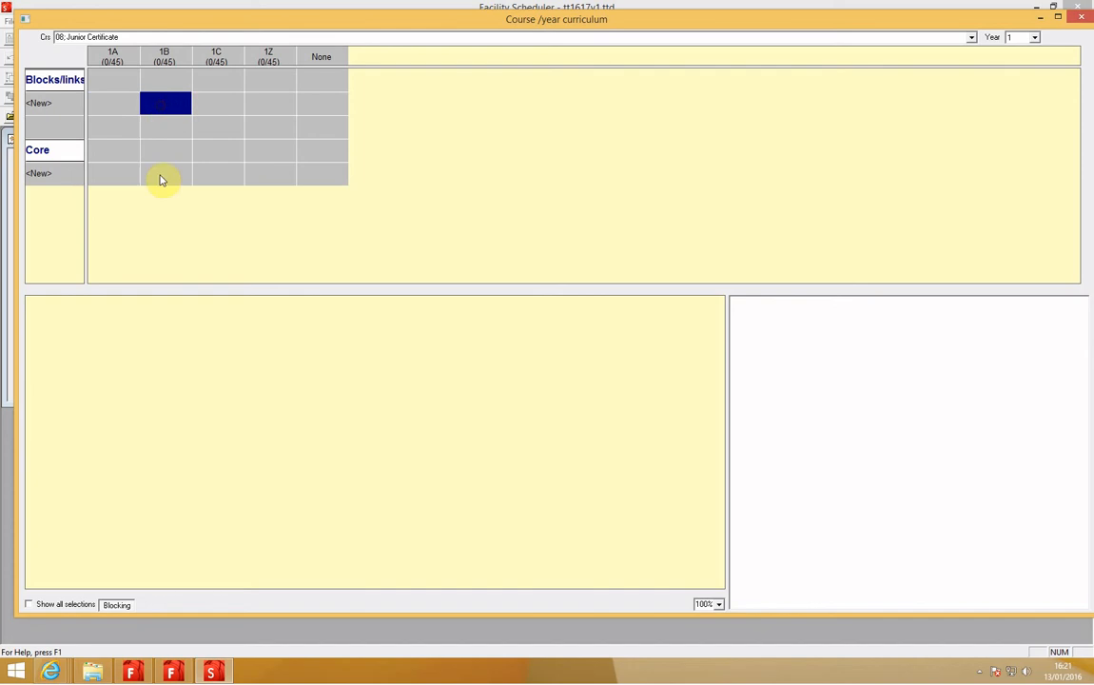
{"action": "left_click", "coordinate": [164, 222]}
Step: Start a new Core group for class 1A with 5 single-period occurrences
{"action": "left_click", "coordinate": [120, 174]}
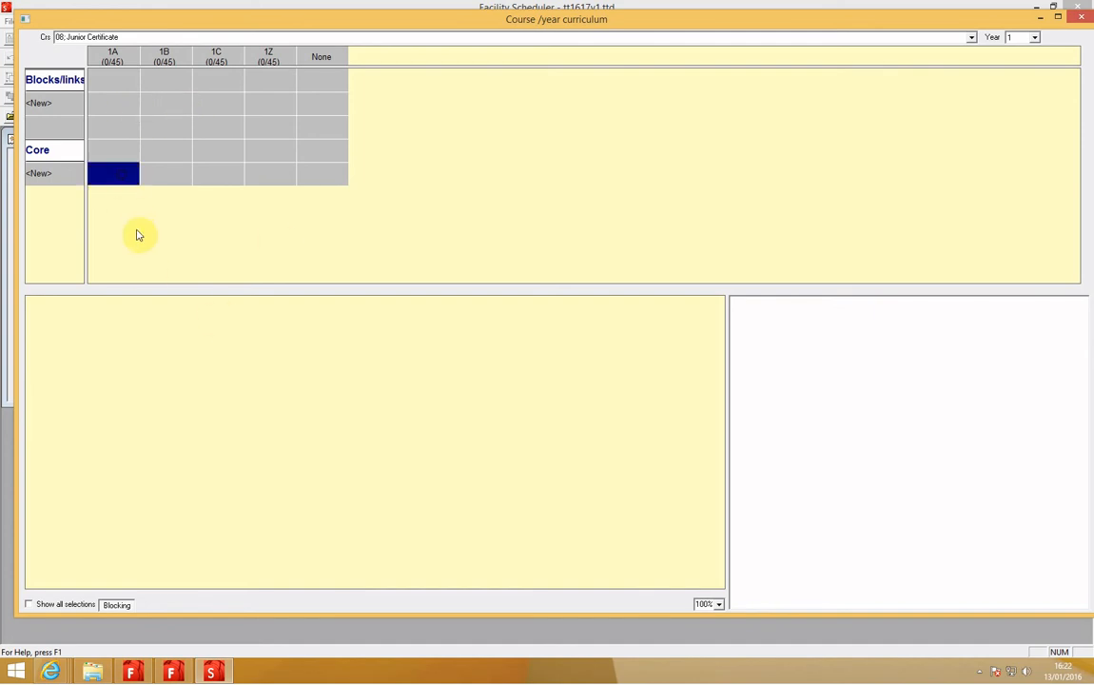
{"action": "right_click", "coordinate": [111, 182]}
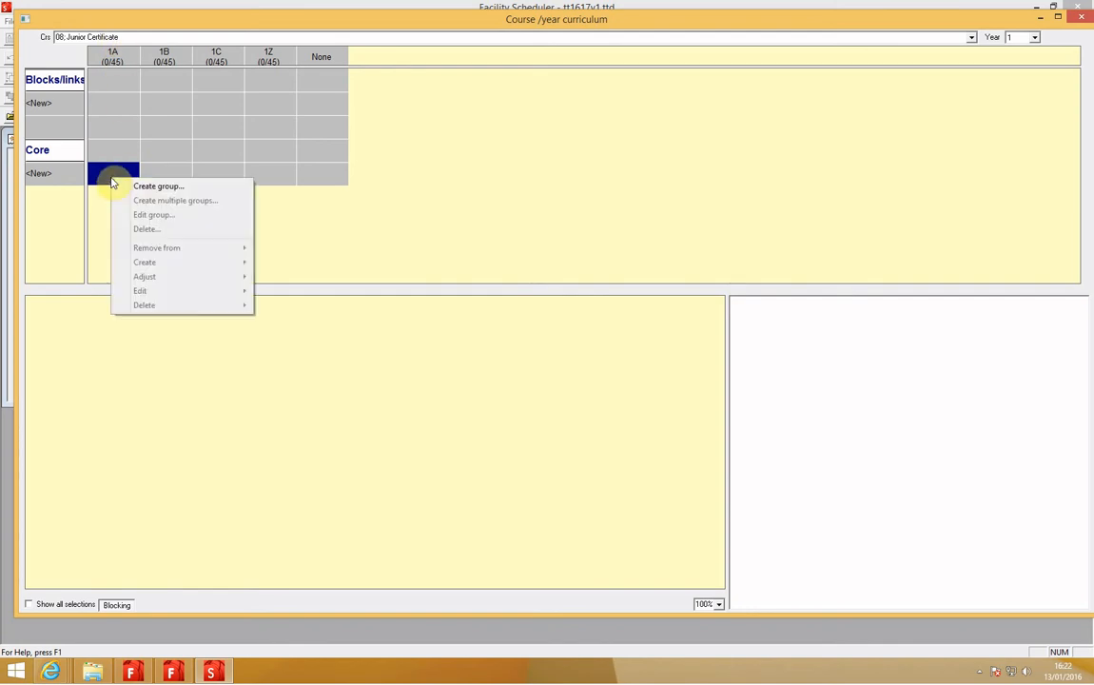
{"action": "left_click", "coordinate": [194, 189]}
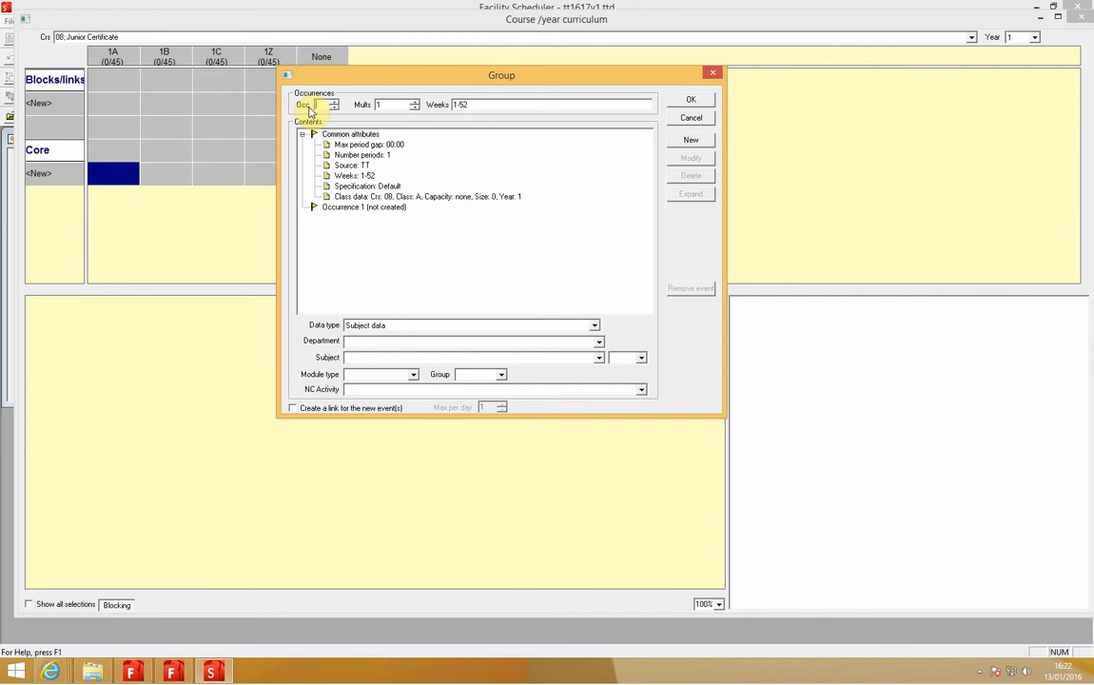
{"action": "type", "text": "5"}
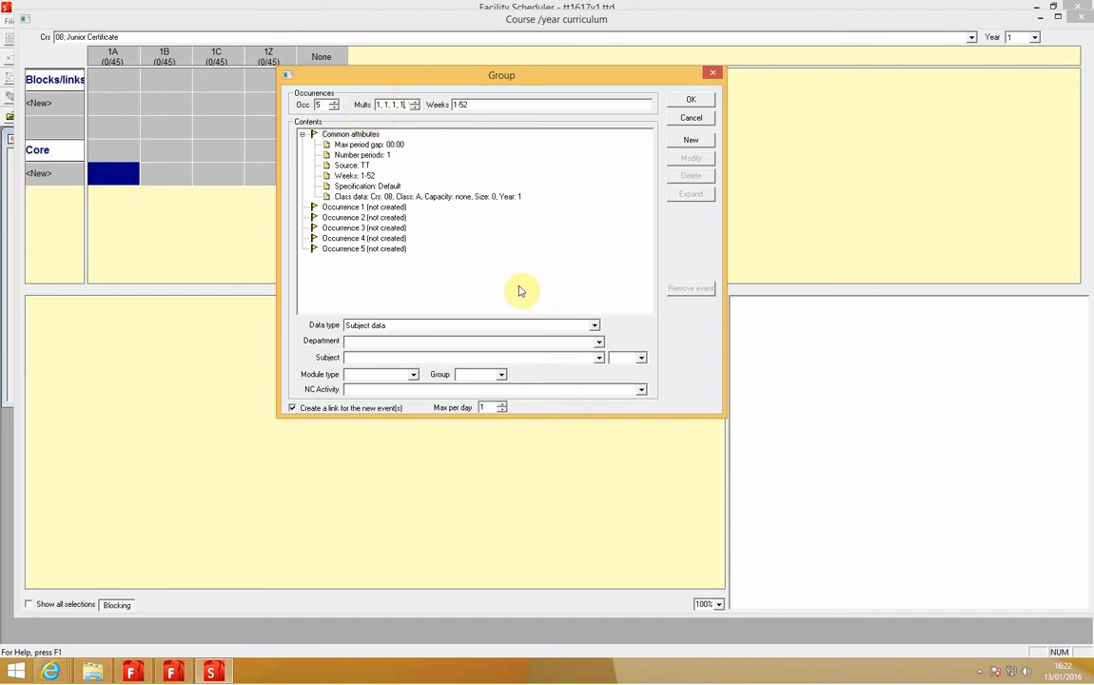
{"action": "key", "text": "Tab"}
{"action": "key", "text": "Left"}
{"action": "key", "text": "Left"}
{"action": "key", "text": "Left"}
{"action": "key", "text": "End"}
{"action": "key", "text": "Home"}
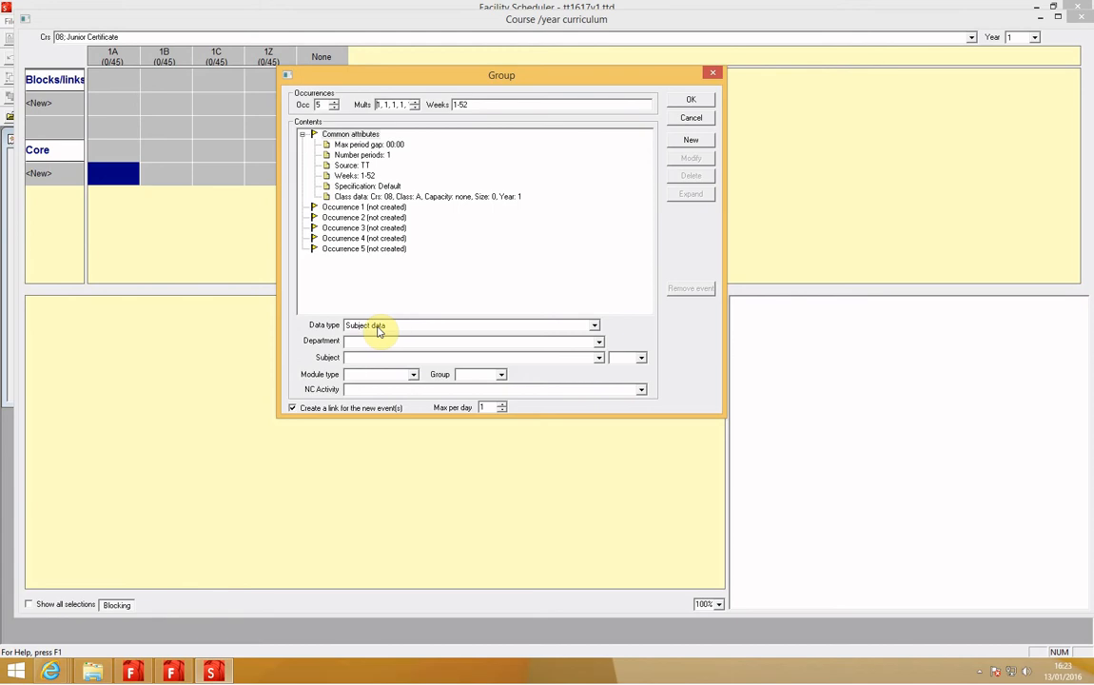
Step: Add subject data for 3; Mathematics to the group's common attributes
{"action": "left_click", "coordinate": [600, 358]}
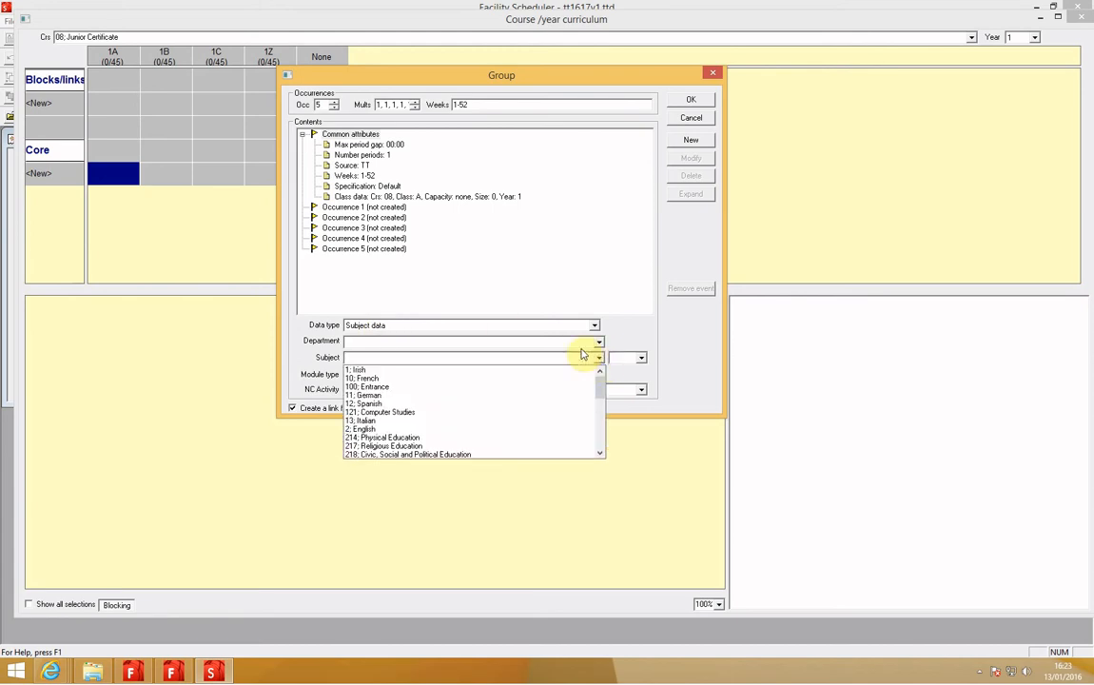
{"action": "scroll", "coordinate": [540, 392], "scroll_direction": "down", "scroll_amount": 2}
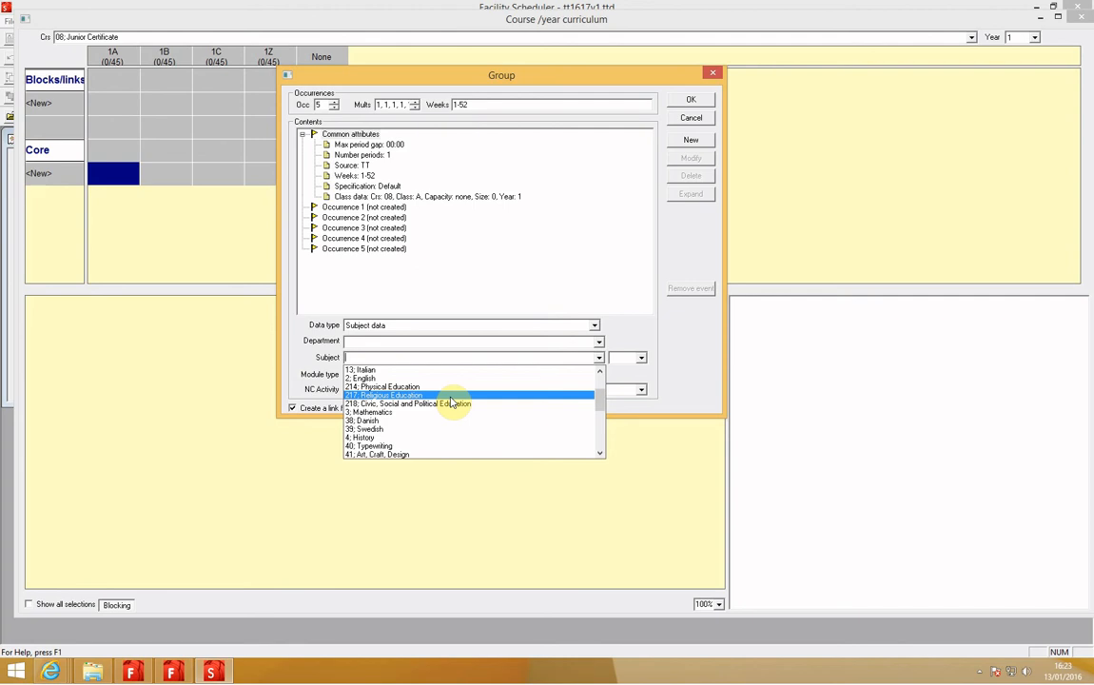
{"action": "type", "text": "3"}
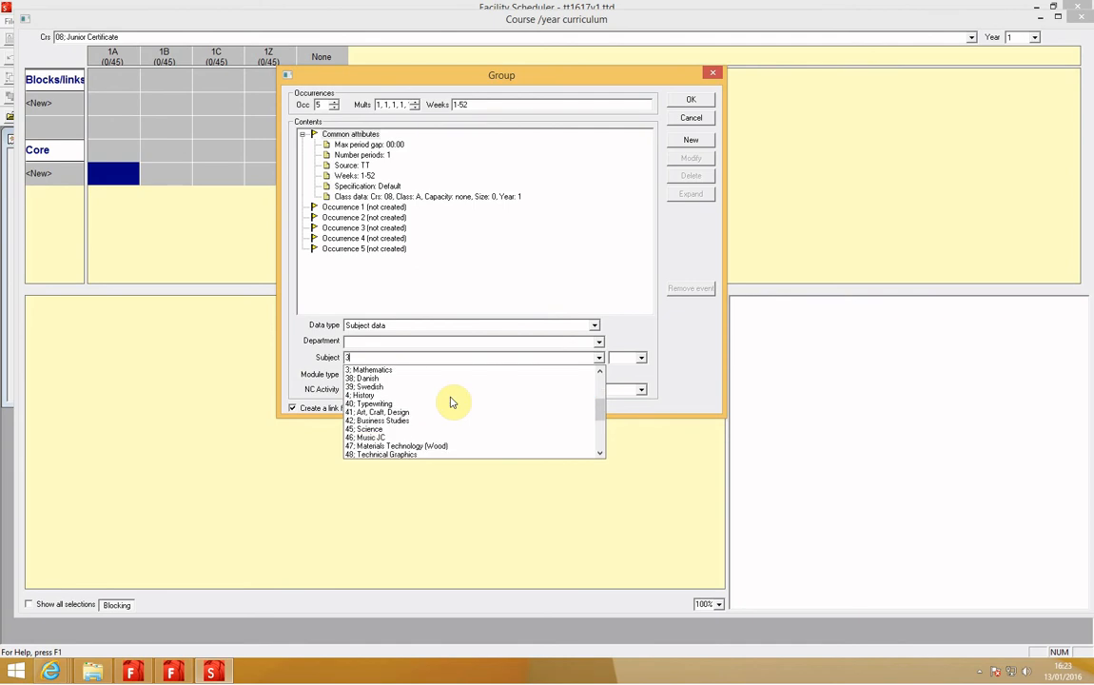
{"action": "left_click", "coordinate": [376, 370]}
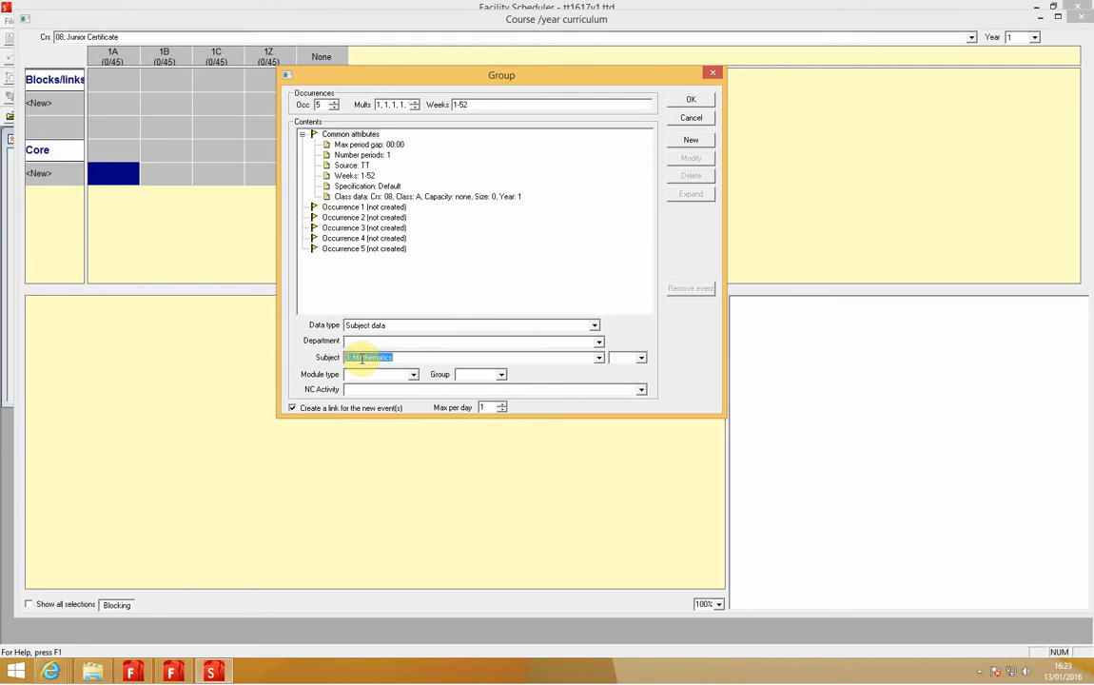
{"action": "left_click", "coordinate": [686, 143]}
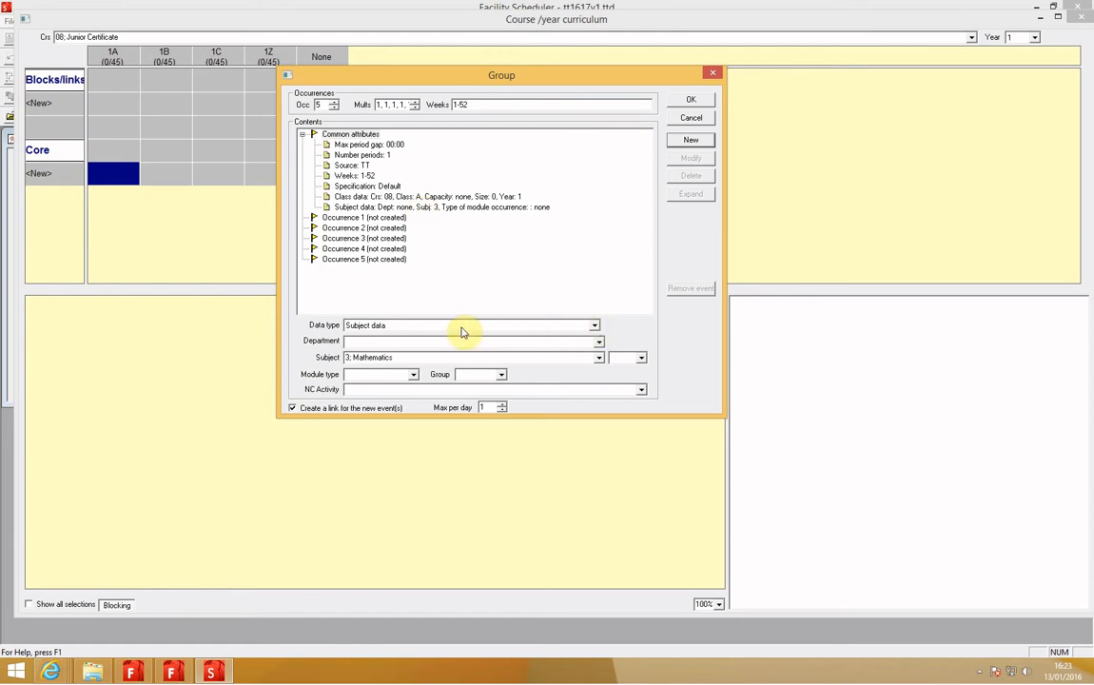
Step: Add teacher data for the teacher coded WG to the common attributes and create the group
{"action": "left_click", "coordinate": [596, 325]}
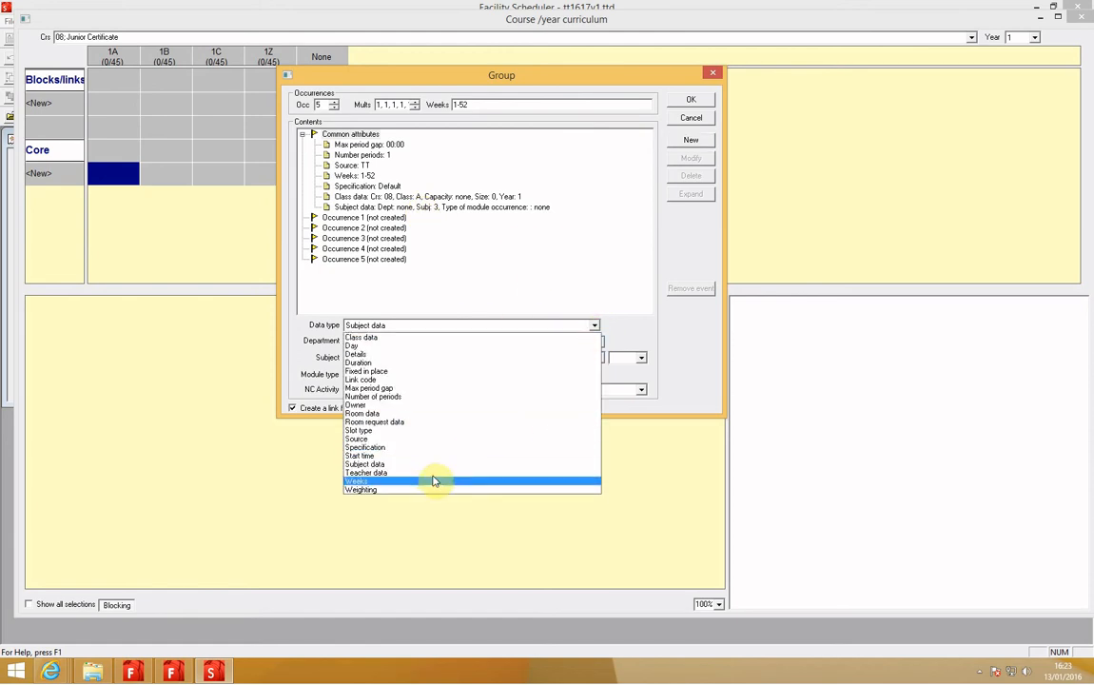
{"action": "left_click", "coordinate": [432, 473]}
{"action": "left_click", "coordinate": [598, 343]}
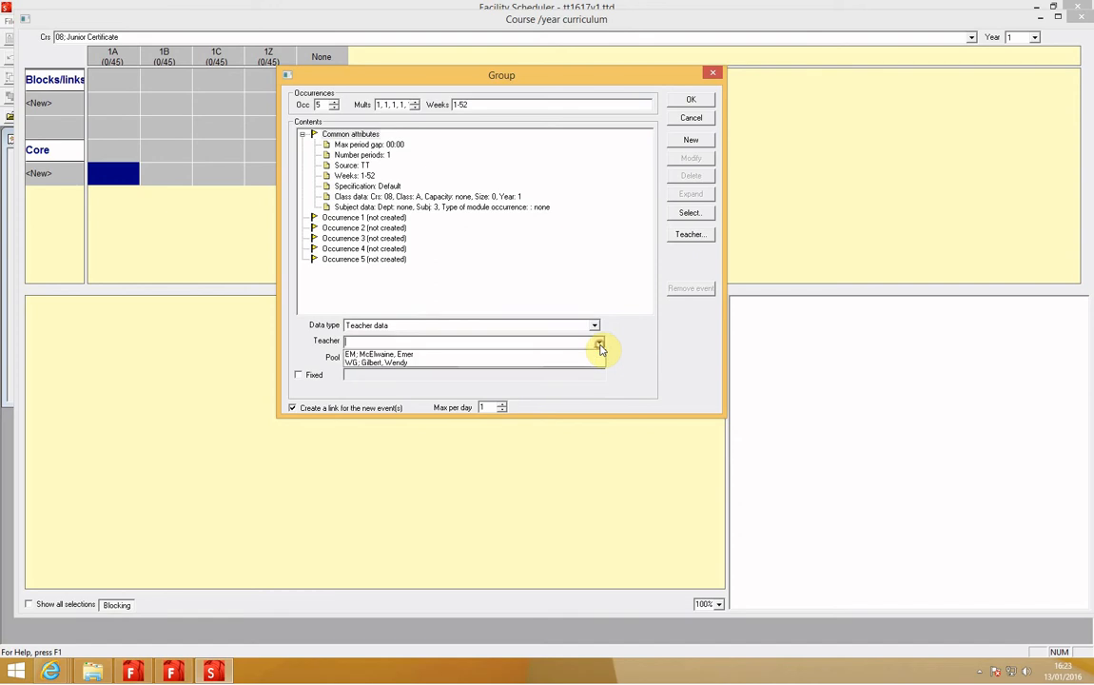
{"action": "left_click", "coordinate": [395, 363]}
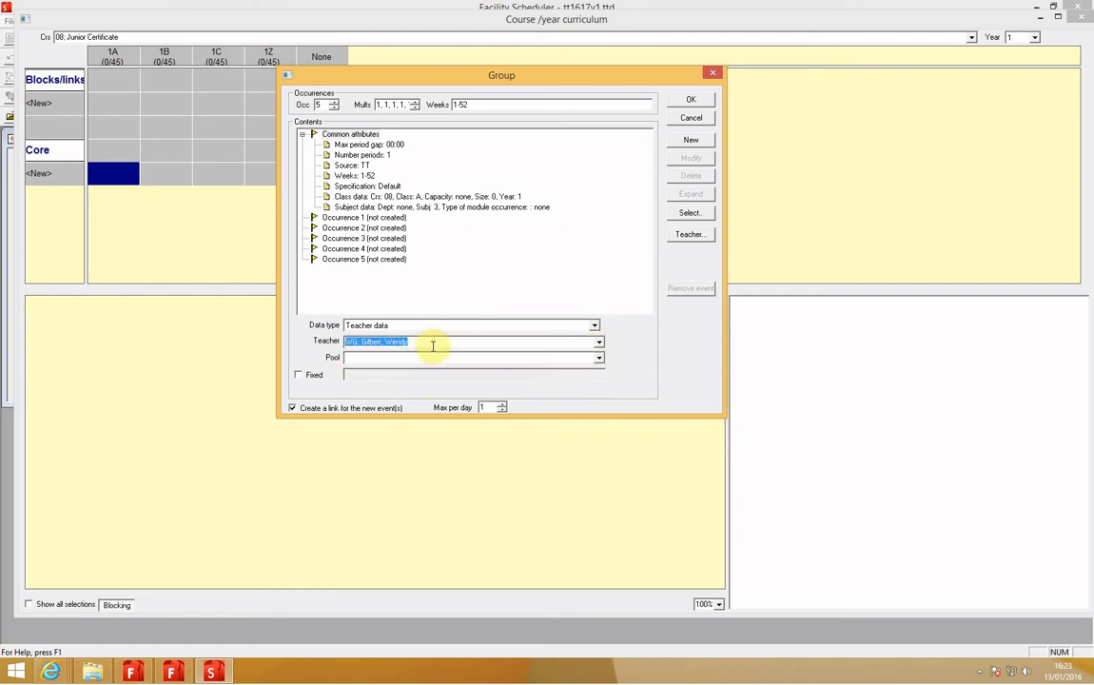
{"action": "left_click", "coordinate": [690, 140]}
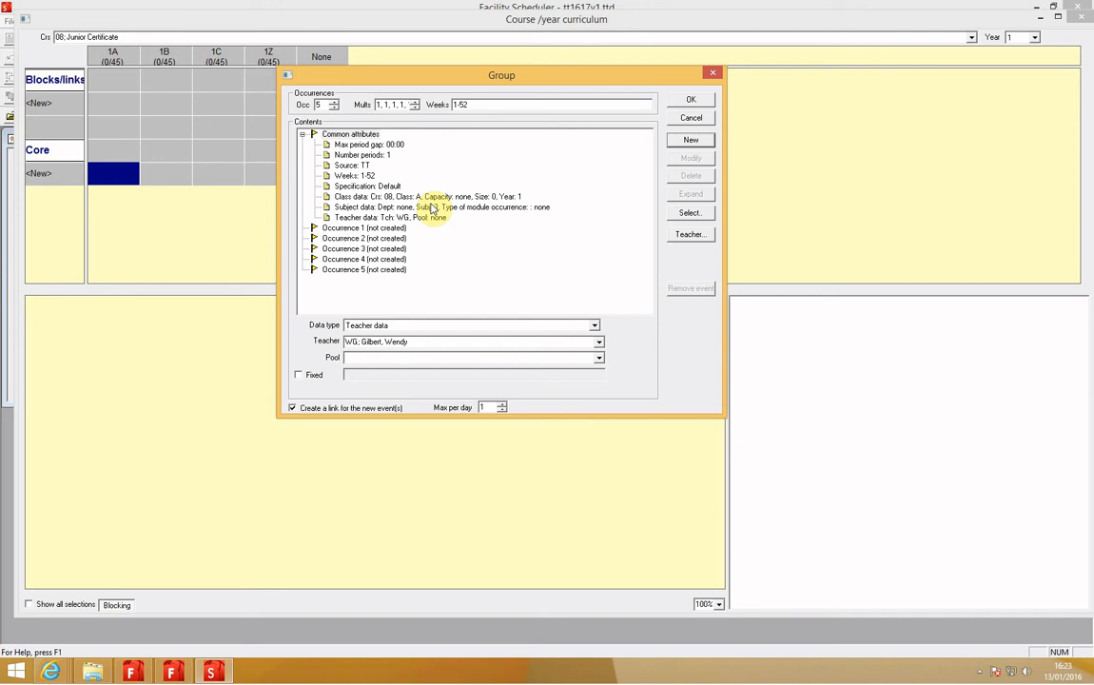
{"action": "left_click", "coordinate": [690, 99]}
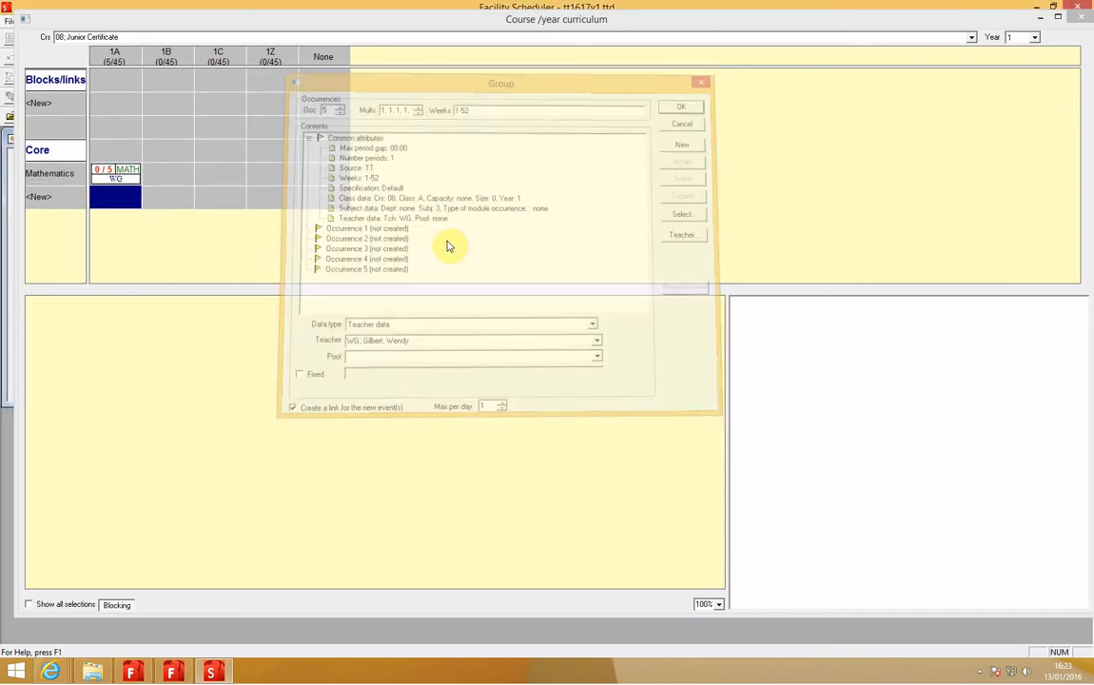
Step: Review the event cards of class 1A's Mathematics group
{"action": "left_click", "coordinate": [113, 181]}
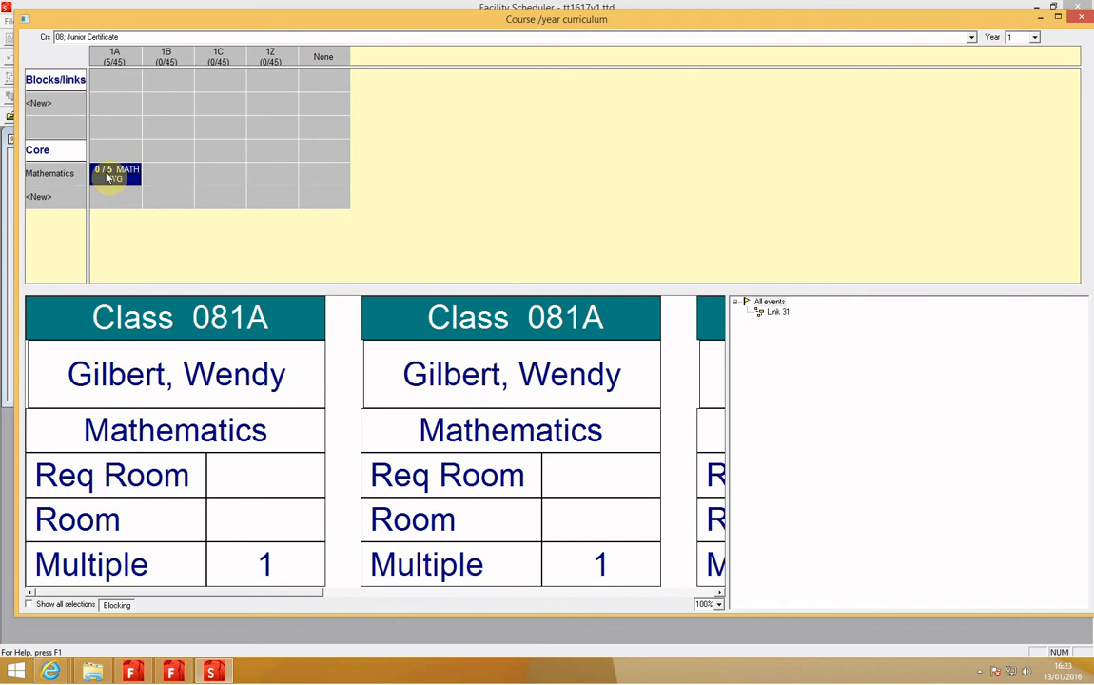
{"action": "left_click_drag", "start_coordinate": [313, 594], "coordinate": [686, 594]}
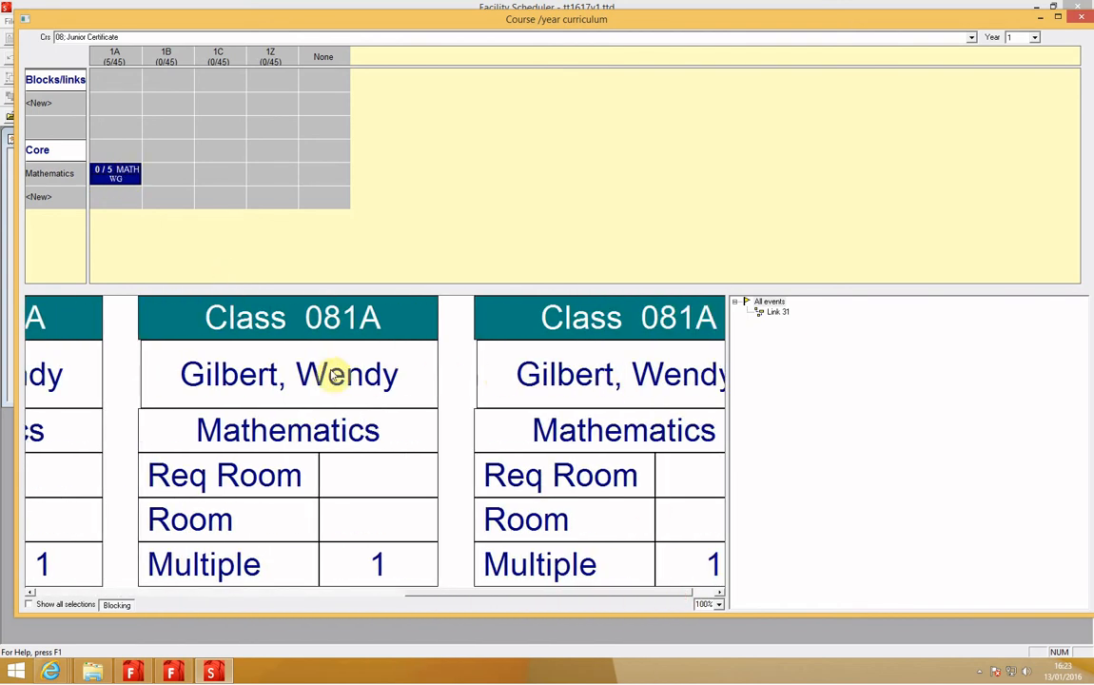
{"action": "left_click_drag", "start_coordinate": [499, 593], "coordinate": [159, 371]}
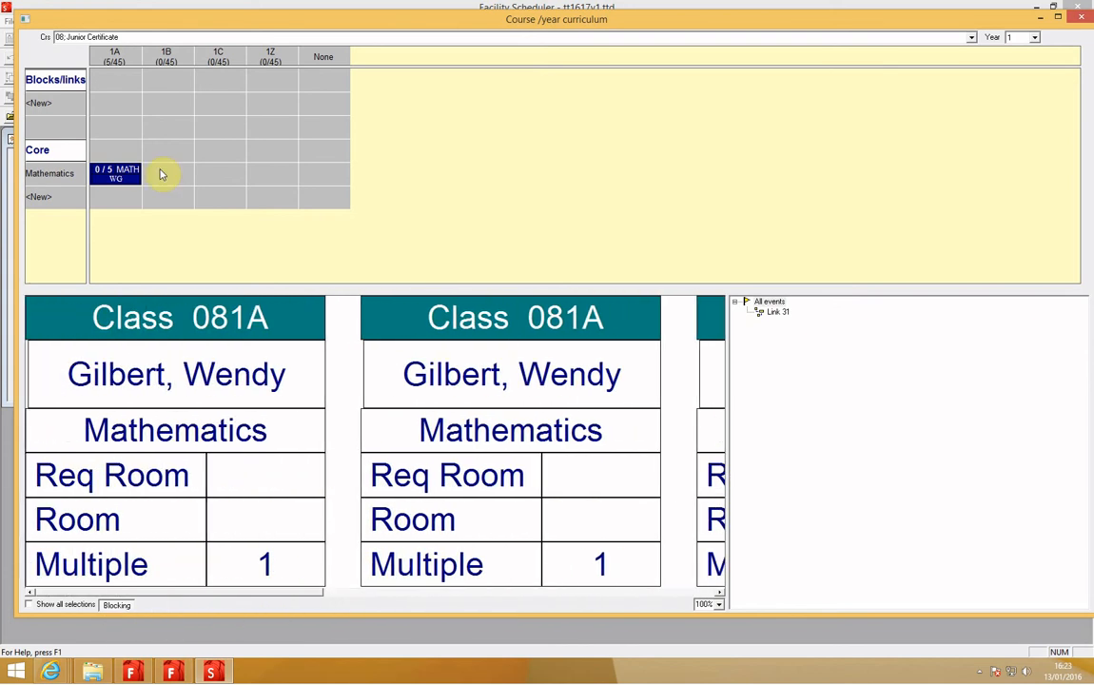
Step: Start multiple groups for classes 1A and 1B in a new Blocks/links row, with 4 occurrences and multiples 2, 1, 1, 1
{"action": "left_click", "coordinate": [124, 102]}
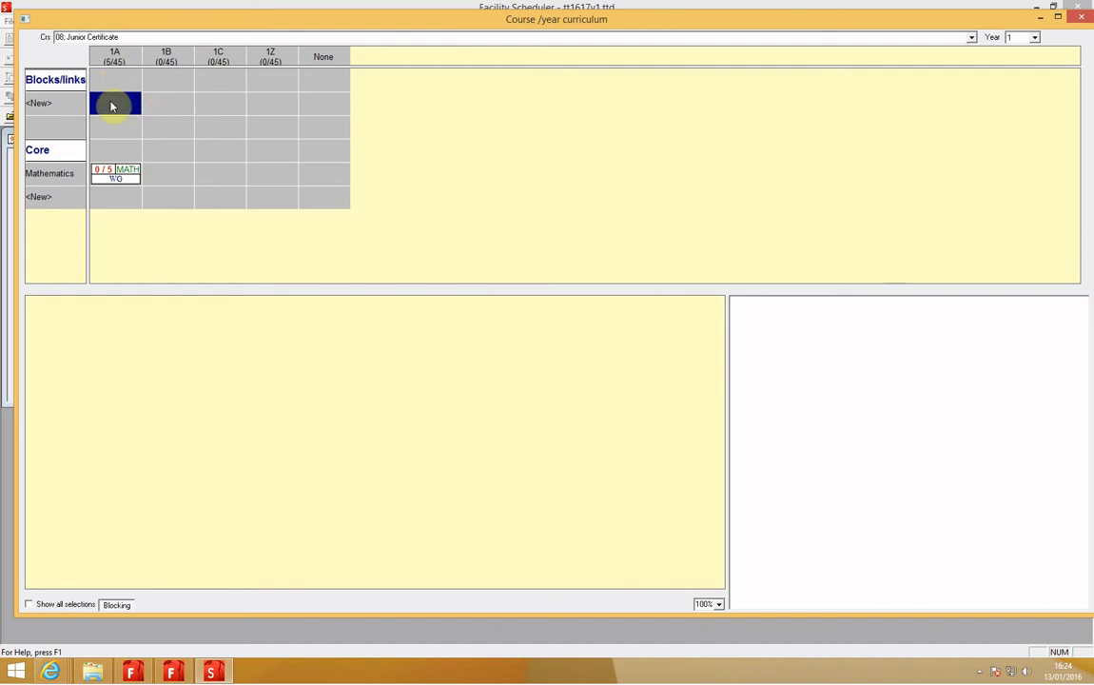
{"action": "left_click", "coordinate": [170, 110], "text": "shift"}
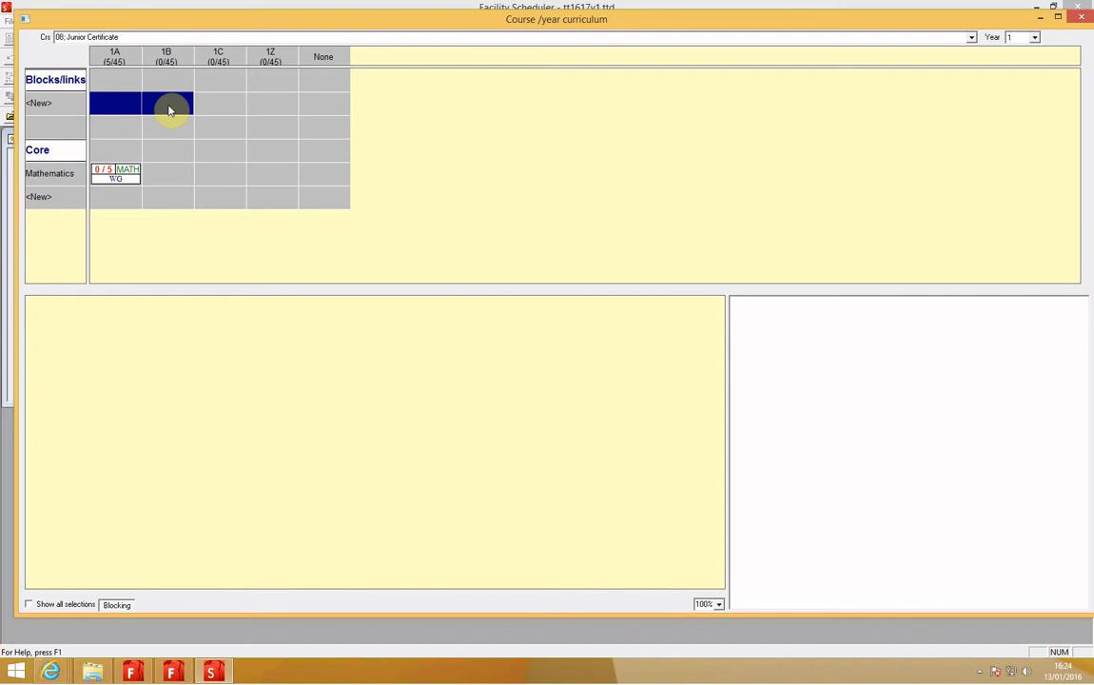
{"action": "right_click", "coordinate": [116, 109]}
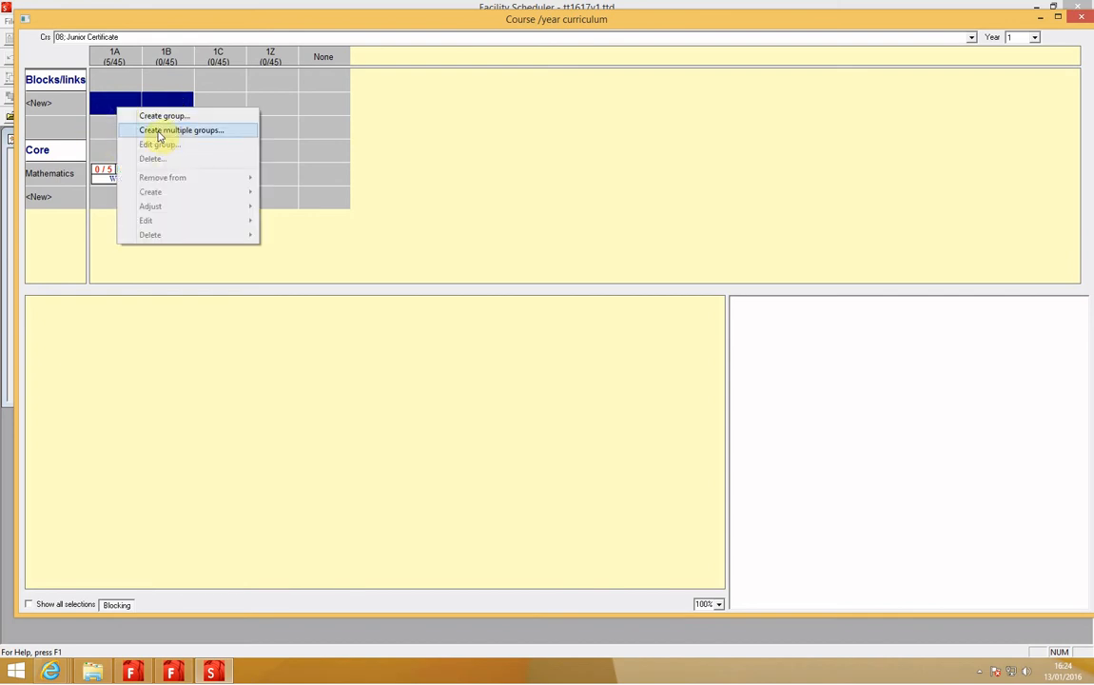
{"action": "left_click", "coordinate": [159, 134]}
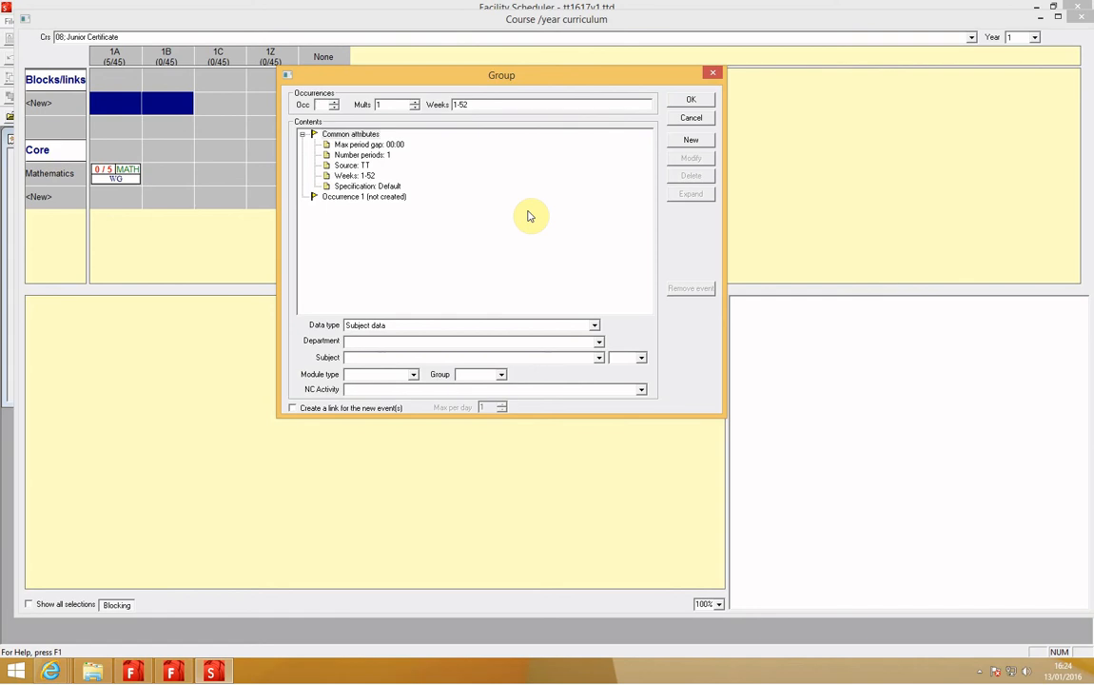
{"action": "type", "text": "4"}
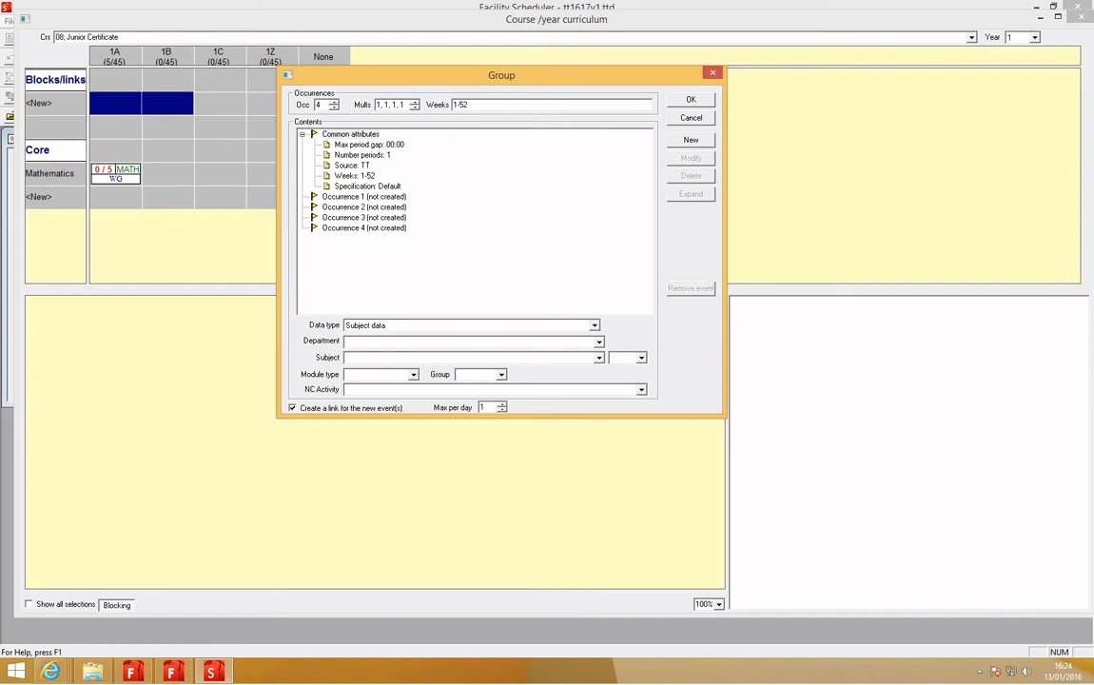
{"action": "left_click_drag", "start_coordinate": [381, 104], "coordinate": [373, 108]}
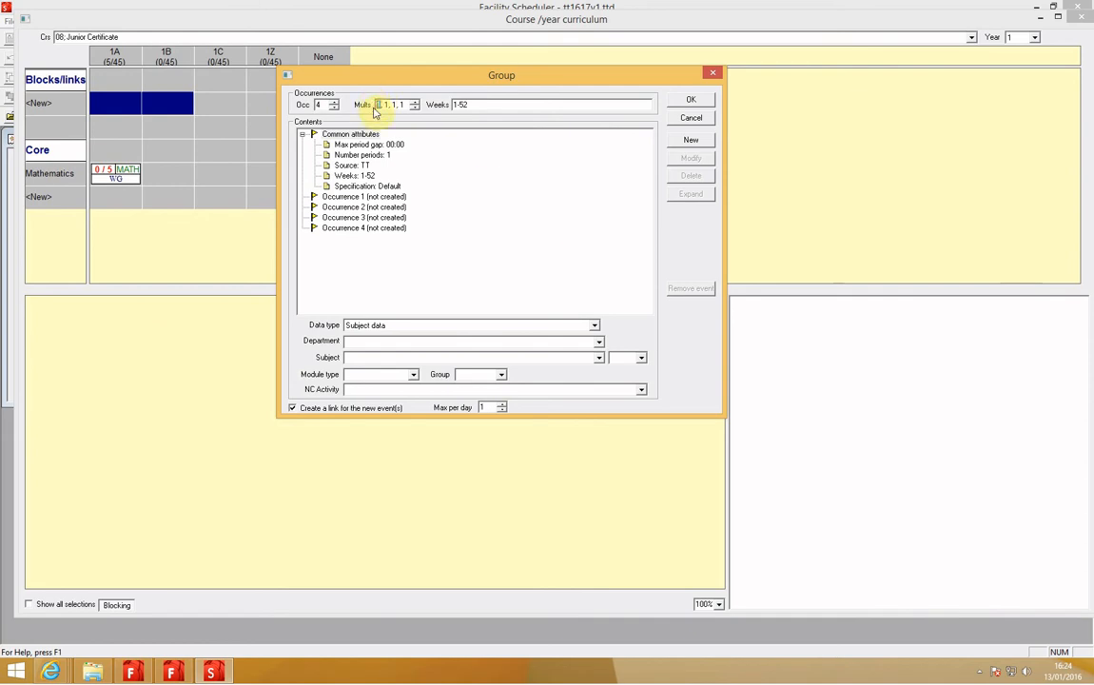
{"action": "type", "text": "2"}
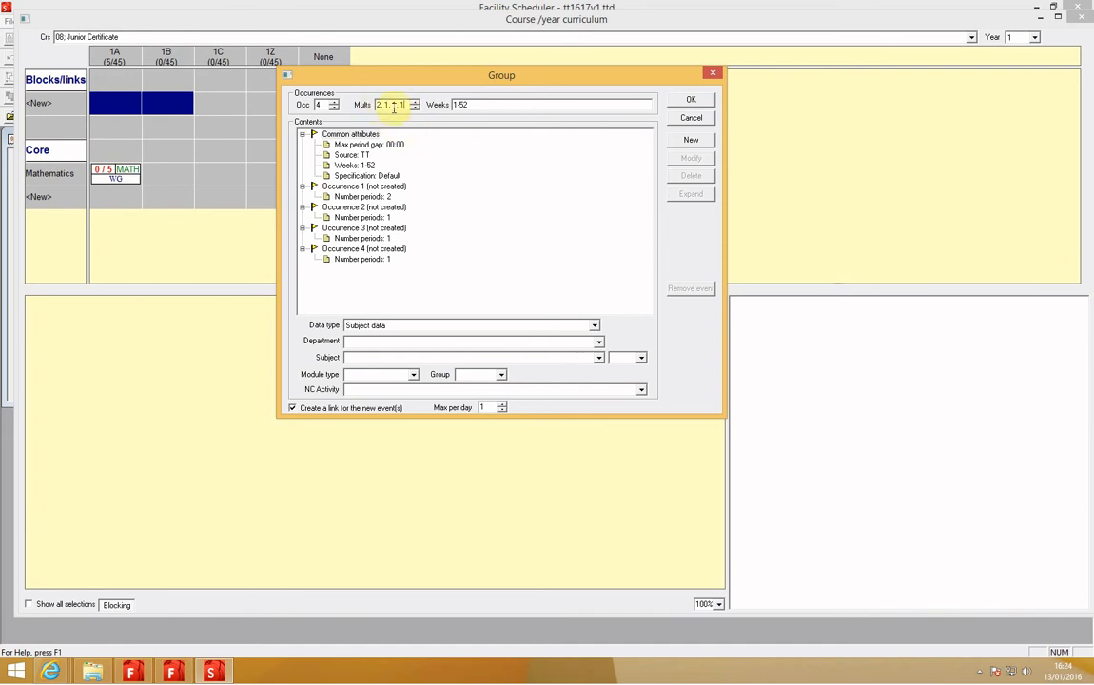
Step: Add subject data for 1; Irish to the common attributes of the new groups
{"action": "left_click", "coordinate": [328, 134]}
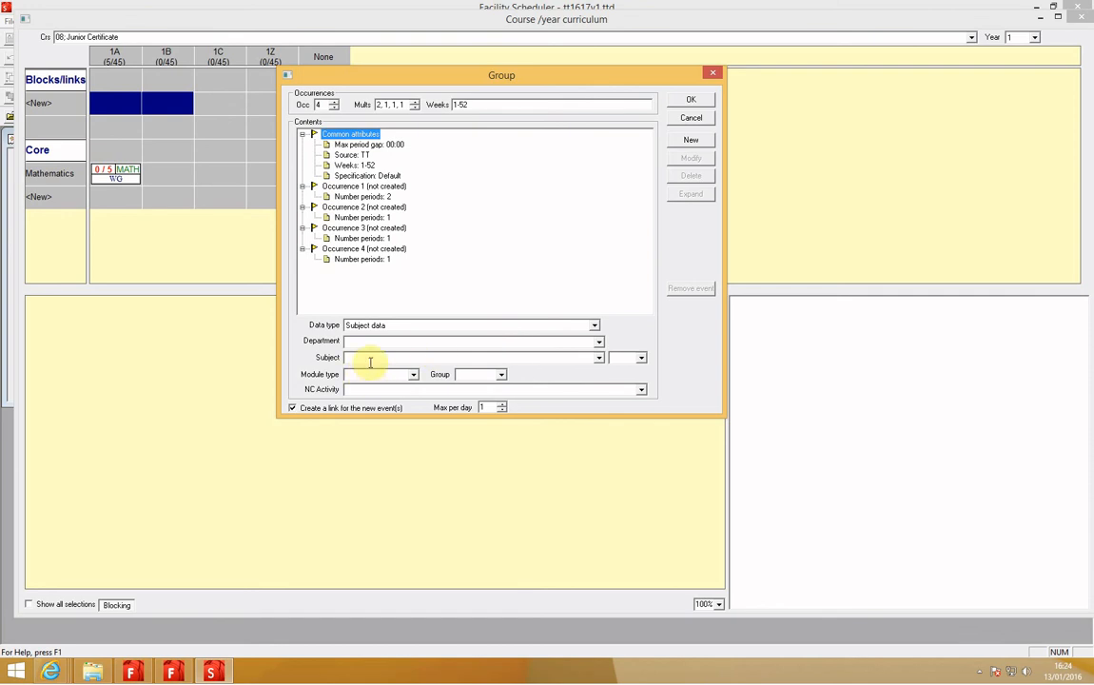
{"action": "left_click", "coordinate": [598, 357]}
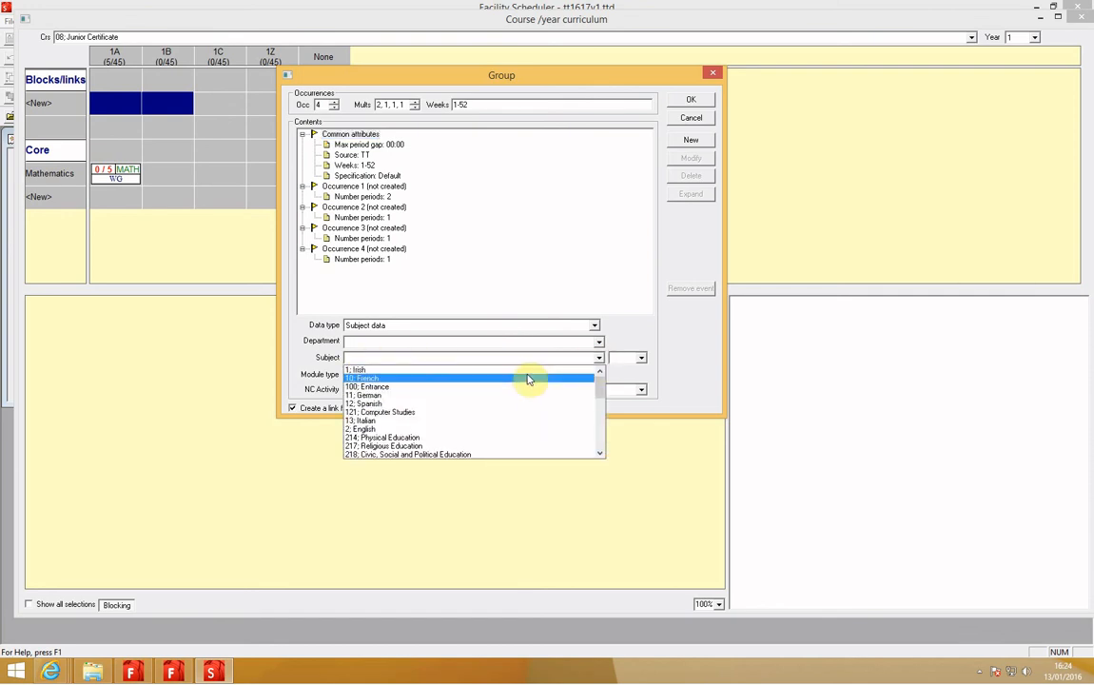
{"action": "left_click", "coordinate": [526, 371]}
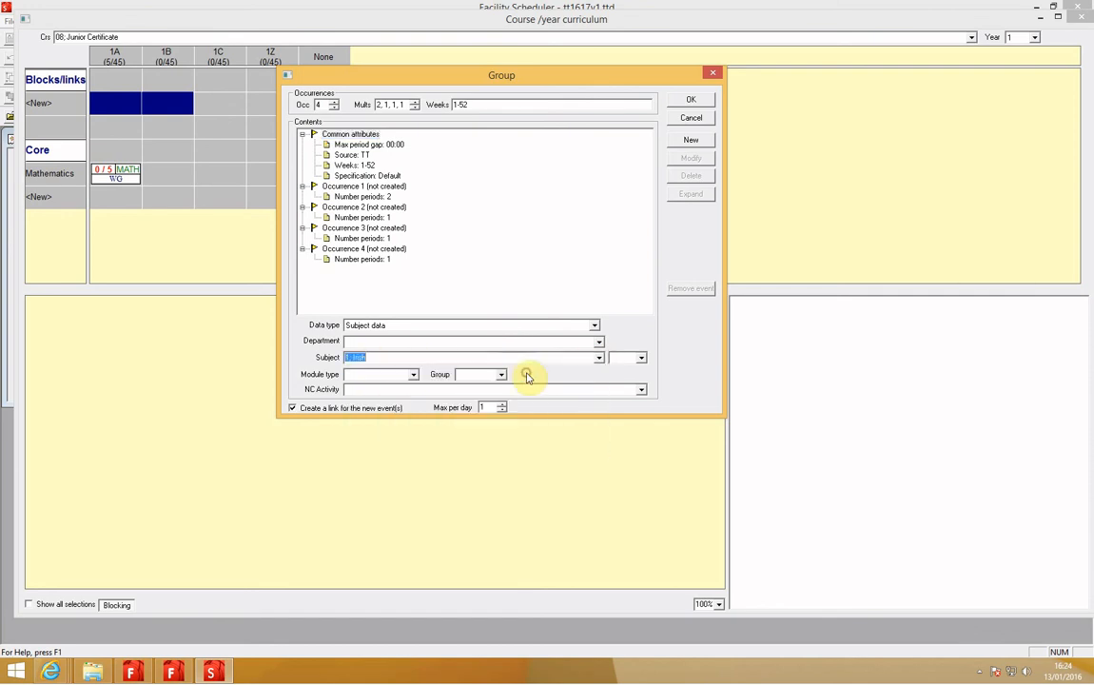
{"action": "left_click", "coordinate": [692, 141]}
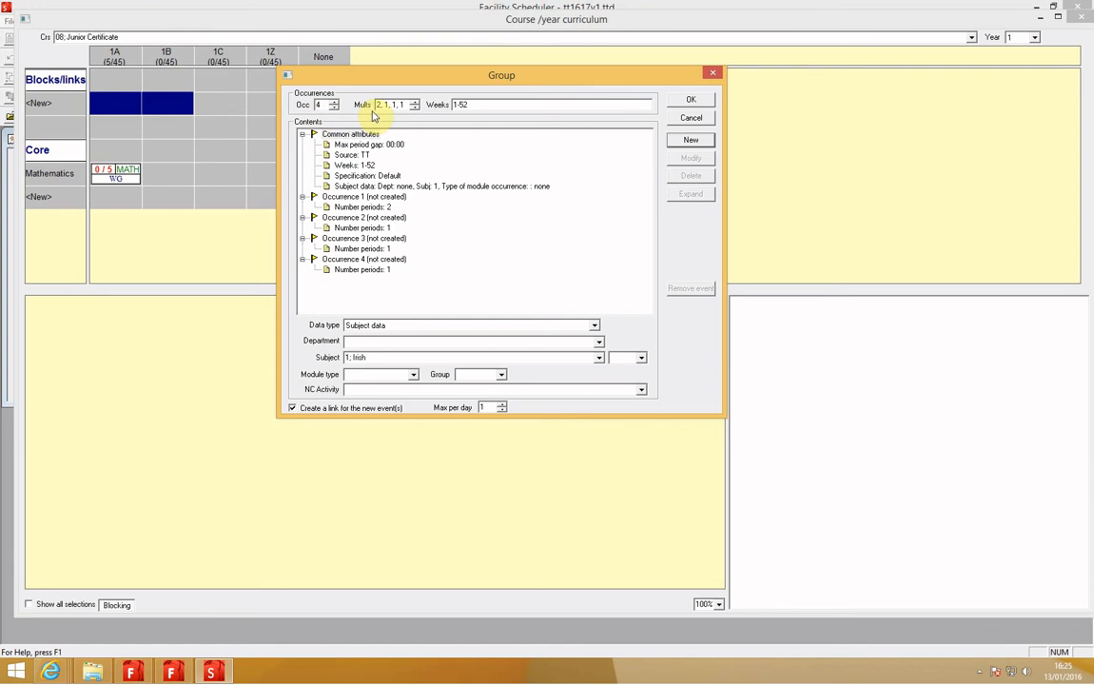
Step: Create the Irish groups as a block with the code 1IRISH
{"action": "left_click", "coordinate": [688, 141]}
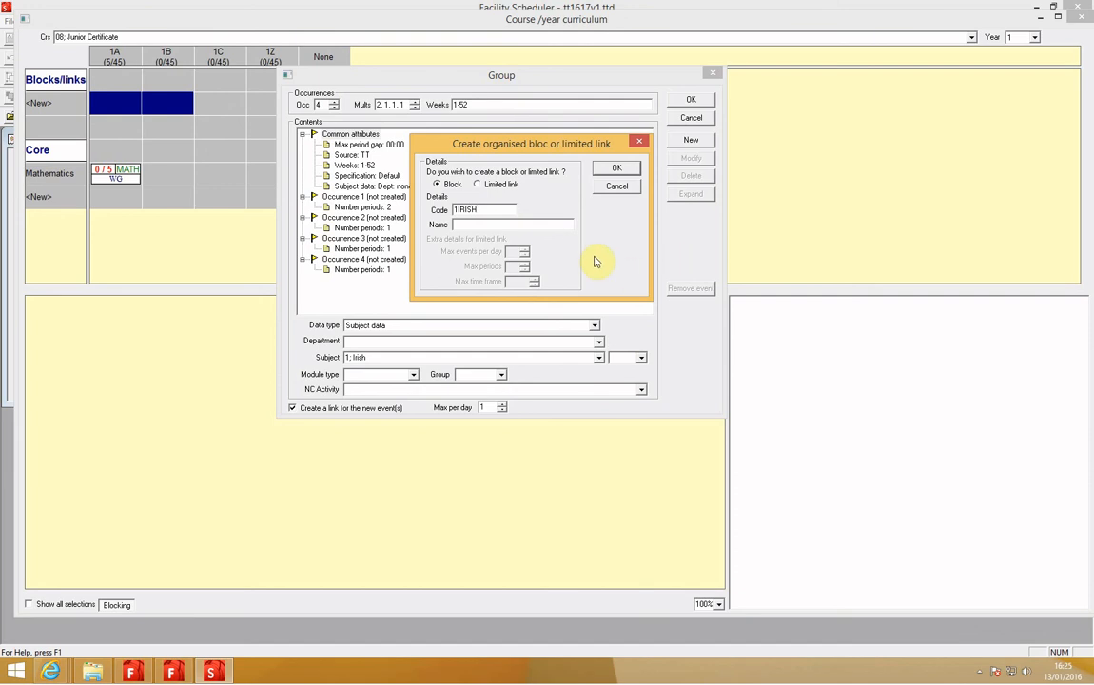
{"action": "double_click", "coordinate": [484, 212]}
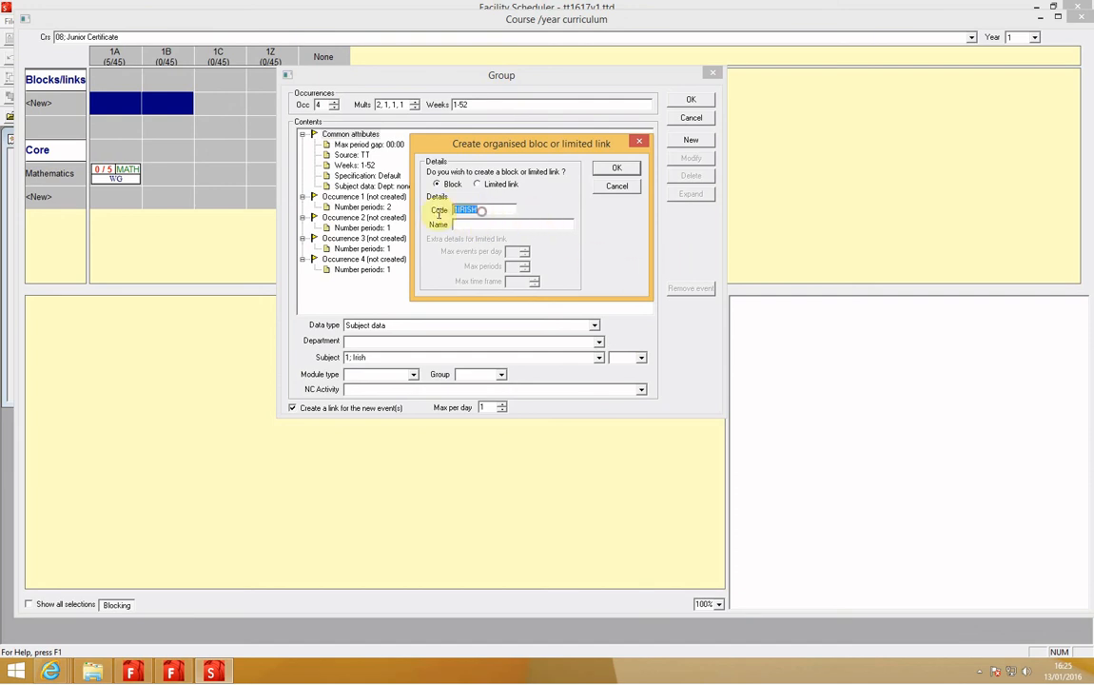
{"action": "left_click", "coordinate": [469, 227]}
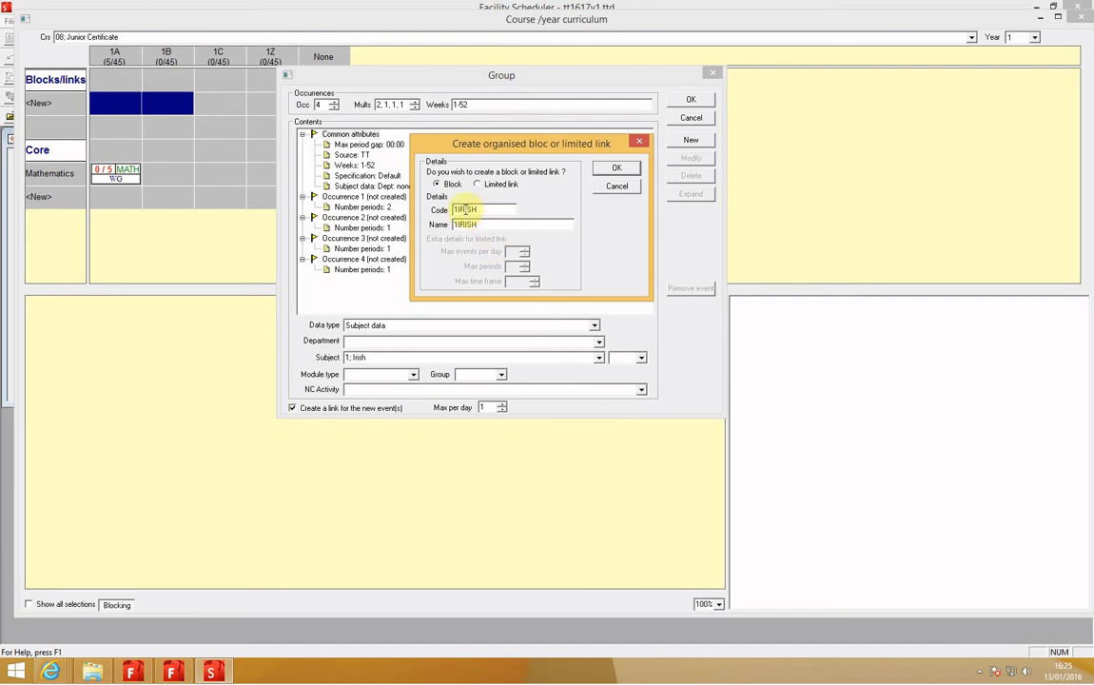
{"action": "left_click", "coordinate": [492, 209]}
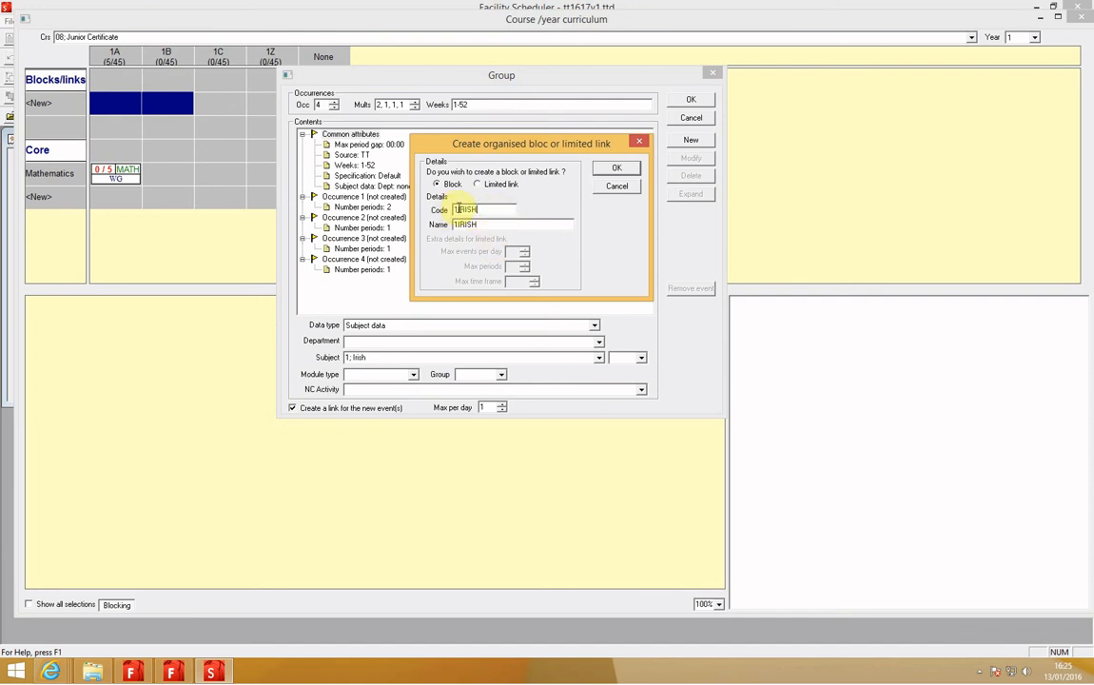
{"action": "double_click", "coordinate": [468, 226]}
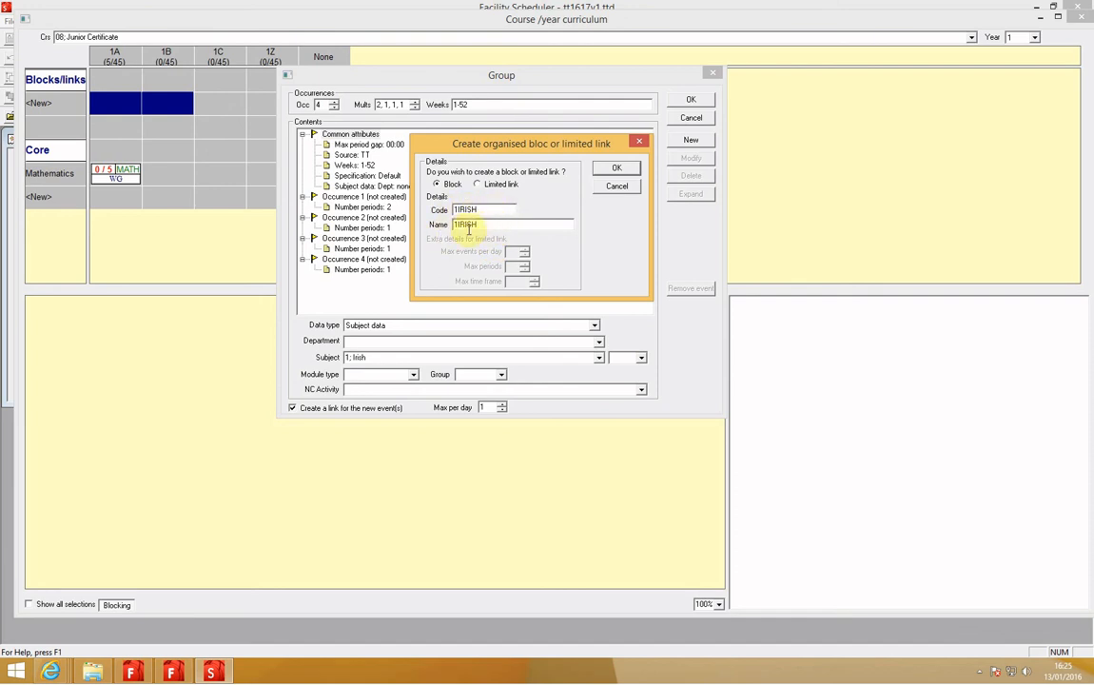
{"action": "left_click", "coordinate": [606, 169]}
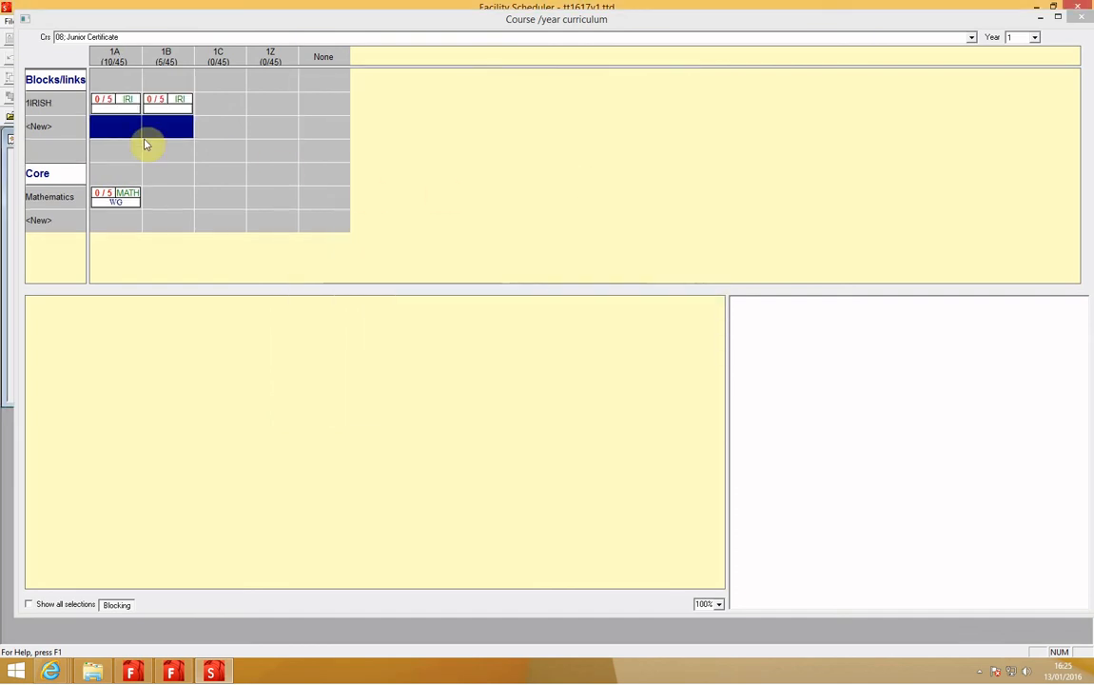
Step: Review the event cards of the 1IRISH block groups for classes 1A and 1B
{"action": "left_click", "coordinate": [118, 110]}
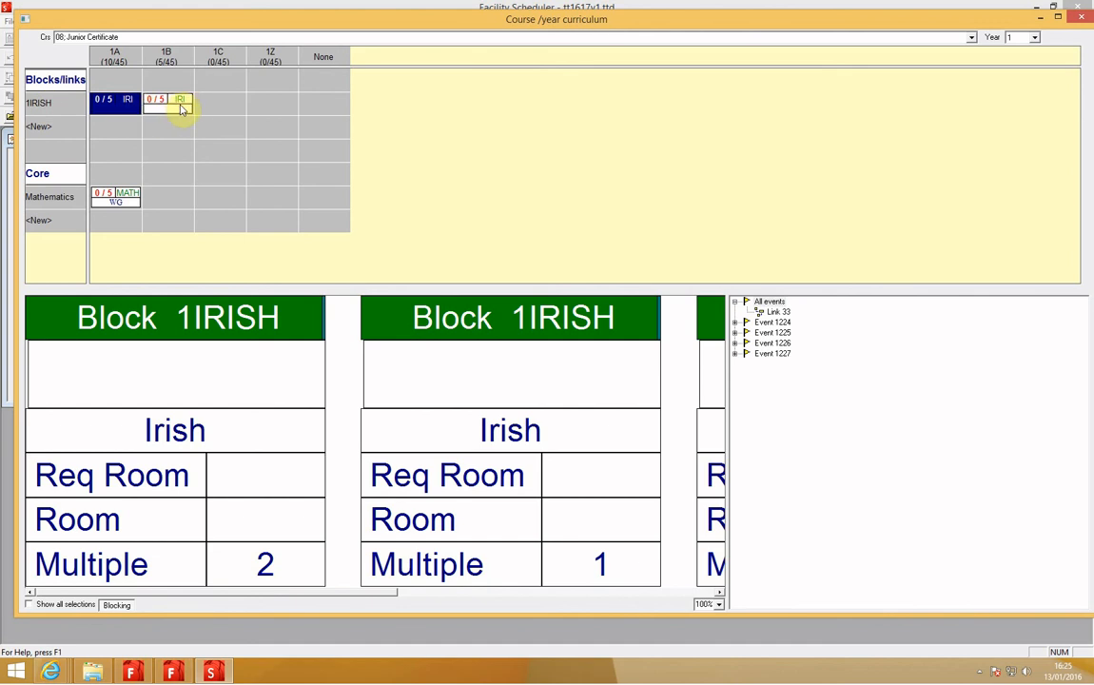
{"action": "left_click", "coordinate": [170, 111]}
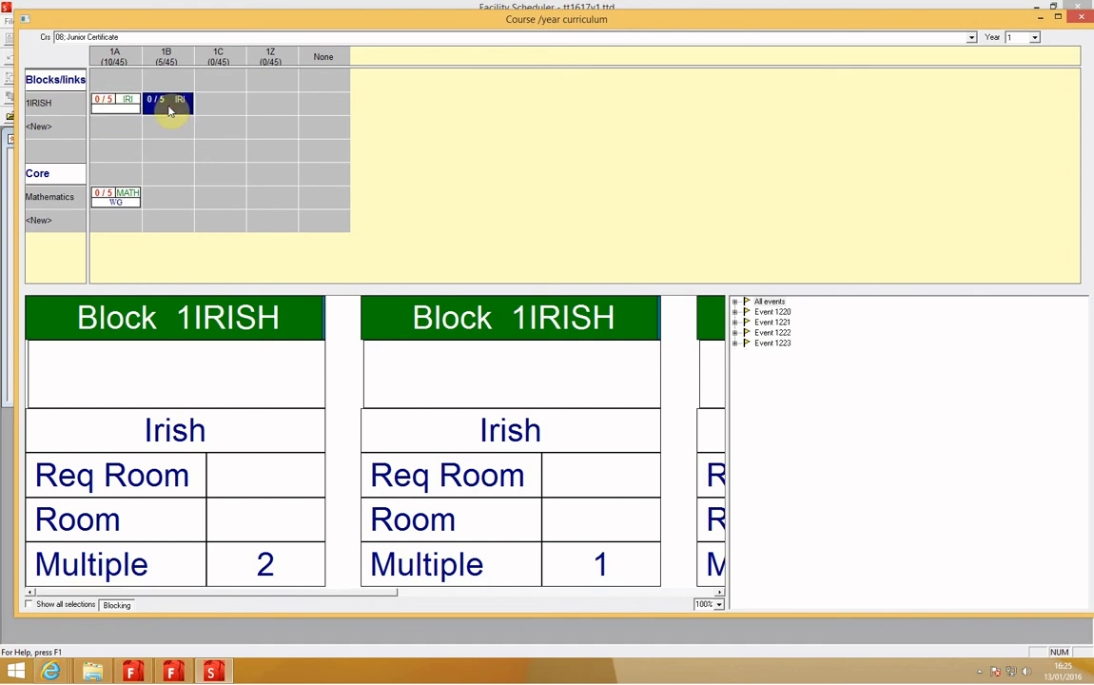
{"action": "left_click", "coordinate": [124, 105]}
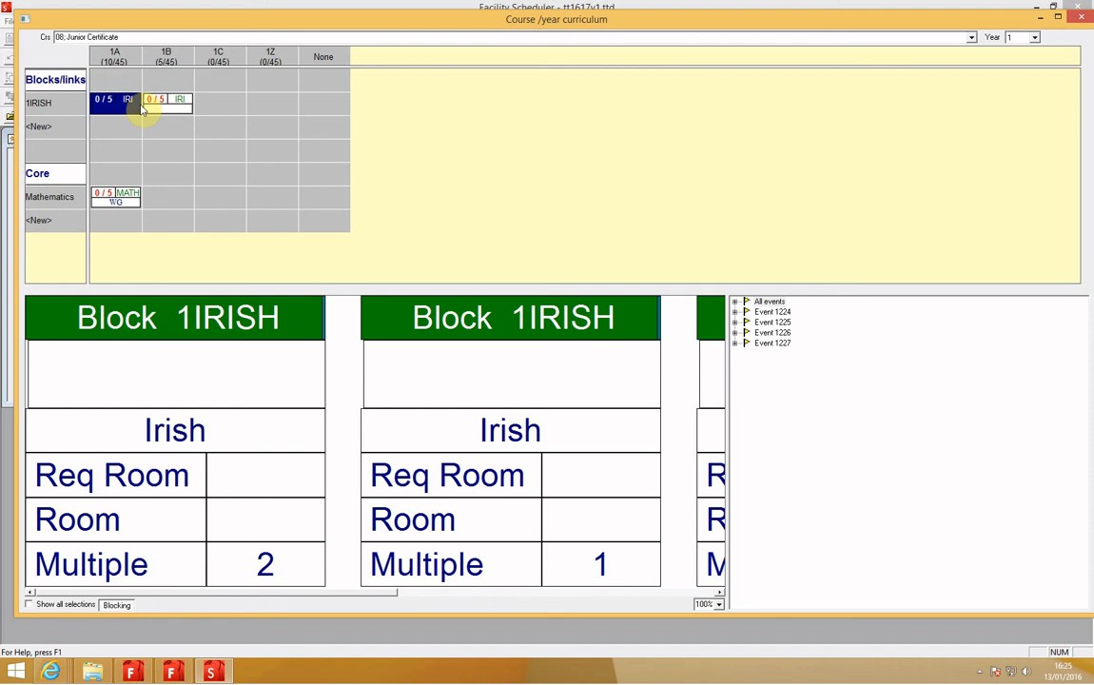
{"action": "left_click", "coordinate": [160, 106]}
{"action": "left_click", "coordinate": [122, 111]}
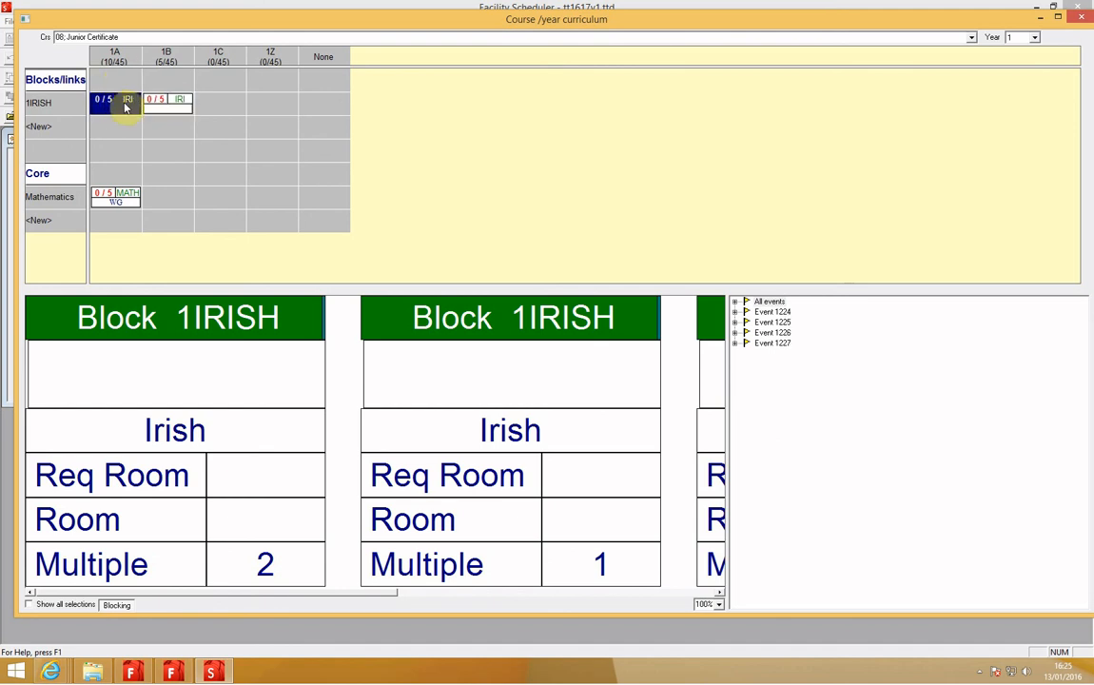
Step: Add teacher data with teacher code AG to the common attributes of class 1A's Irish group
{"action": "double_click", "coordinate": [114, 106]}
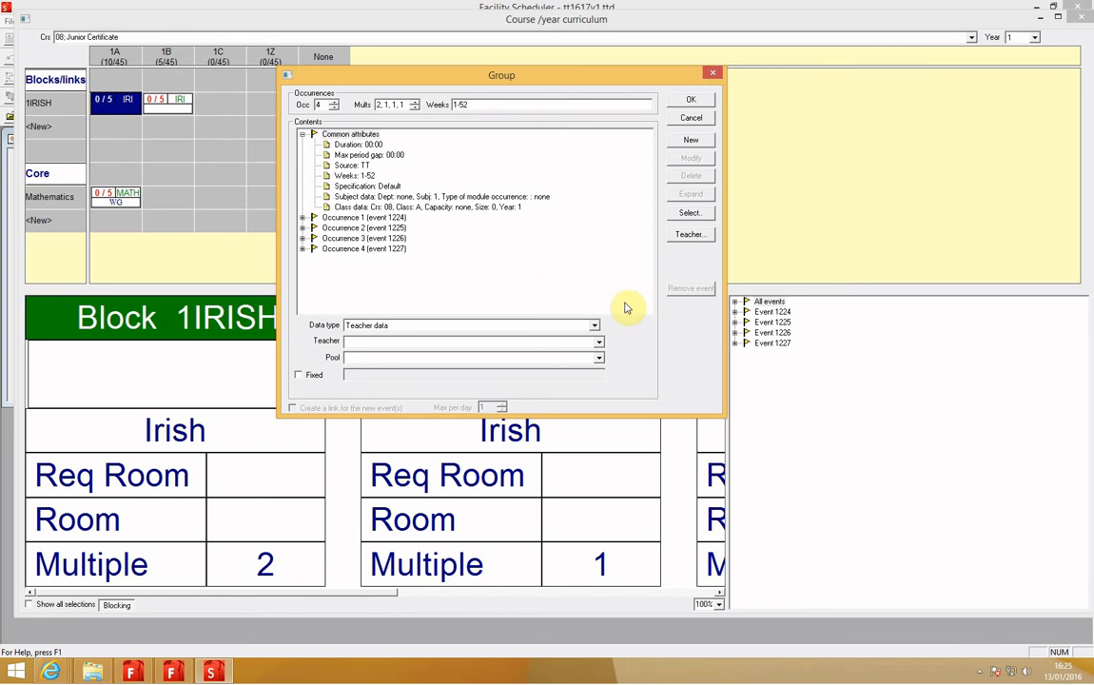
{"action": "left_click", "coordinate": [600, 342]}
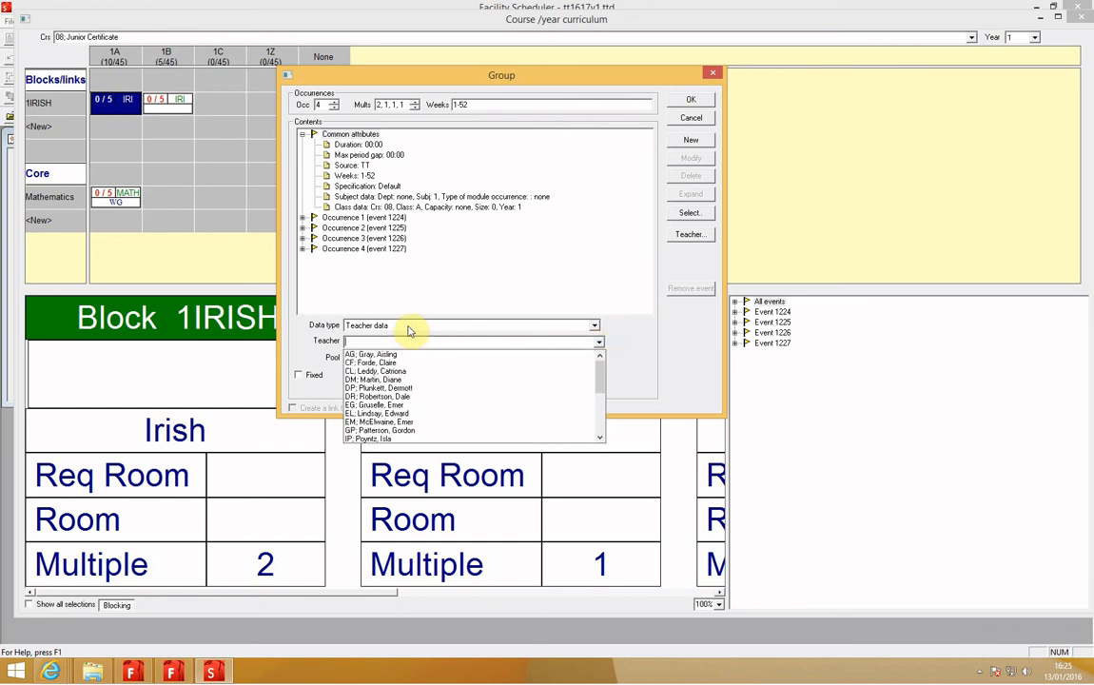
{"action": "left_click", "coordinate": [395, 355]}
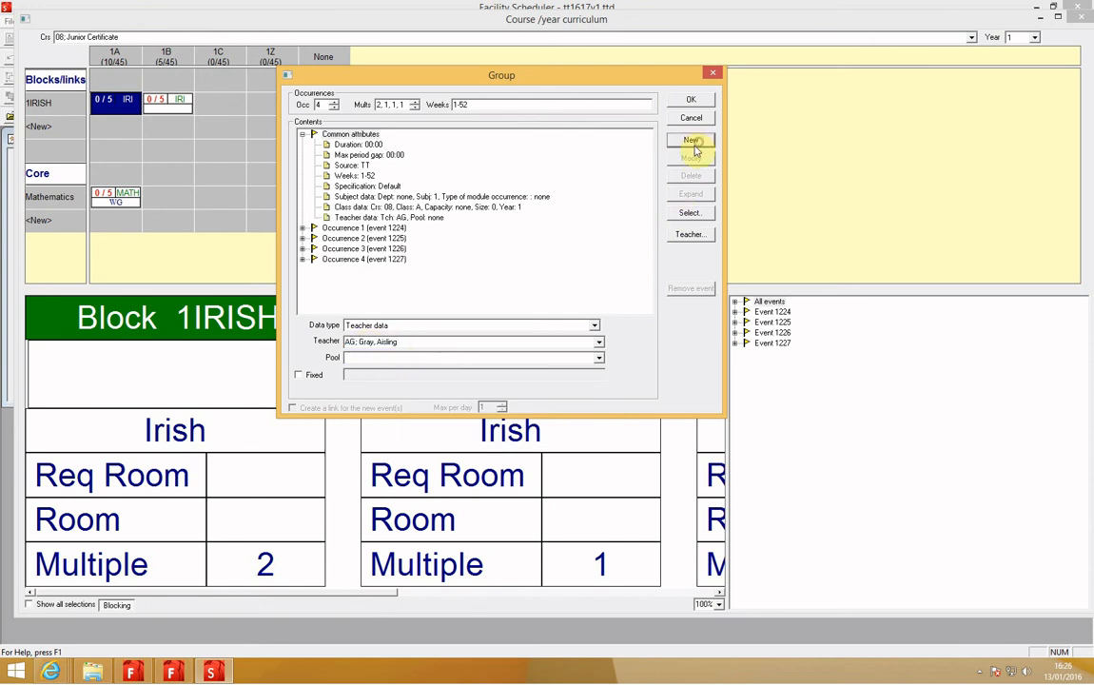
{"action": "left_click", "coordinate": [689, 101]}
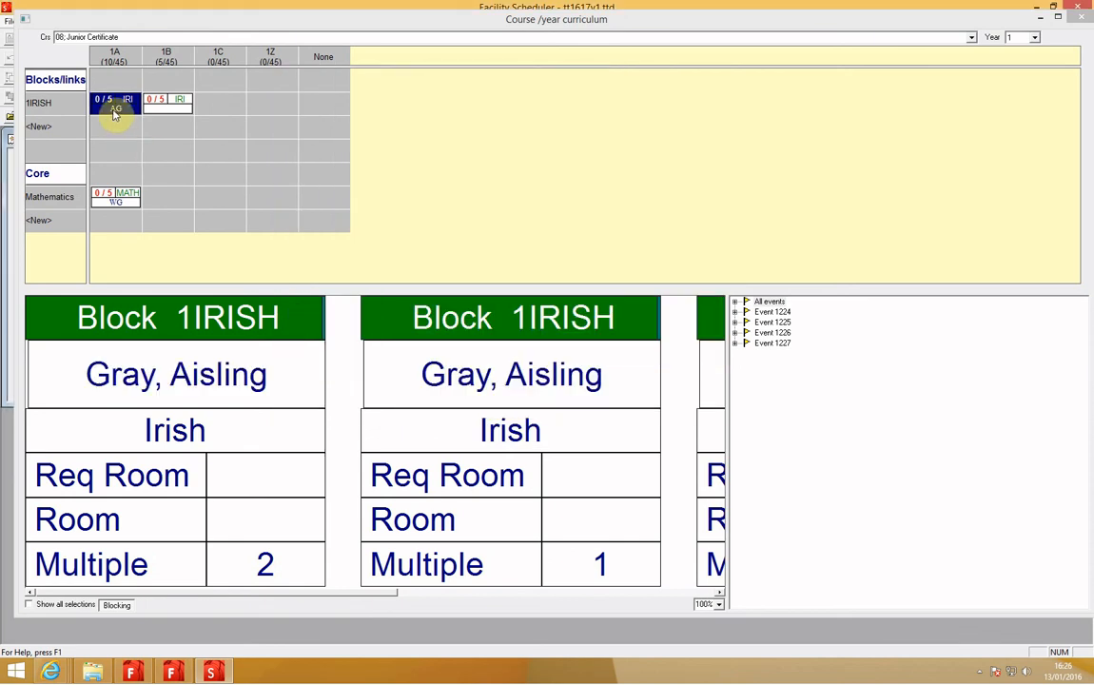
Step: Add teacher data with teacher code CF to the common attributes of class 1B's Irish group and check both Irish groups
{"action": "left_click", "coordinate": [166, 102]}
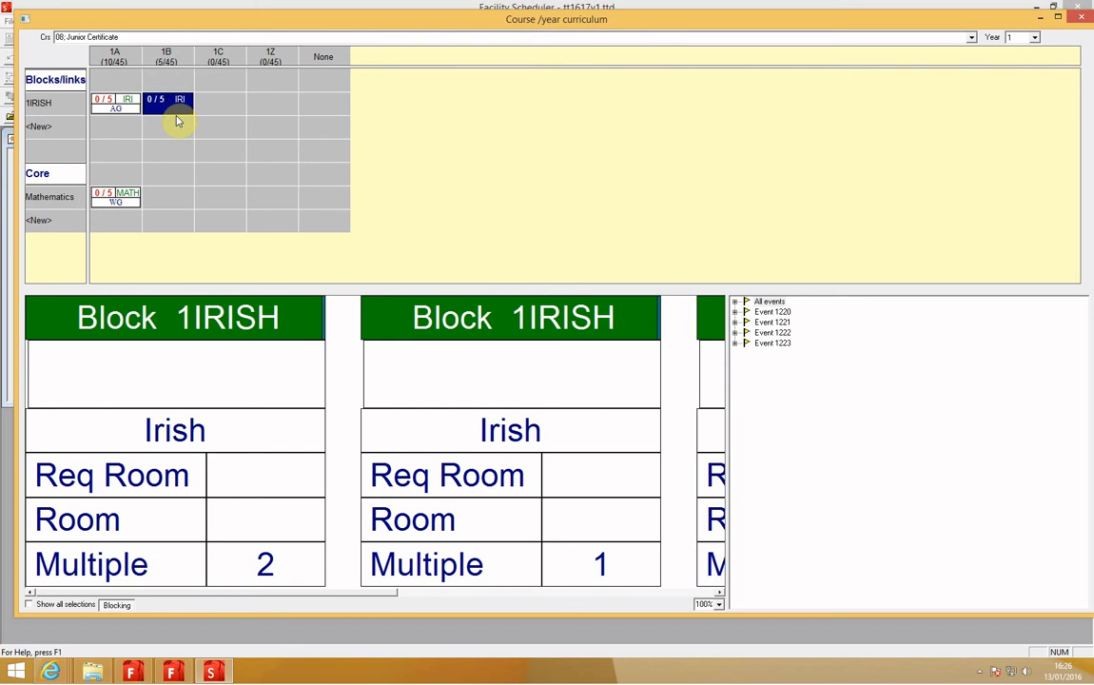
{"action": "double_click", "coordinate": [179, 100]}
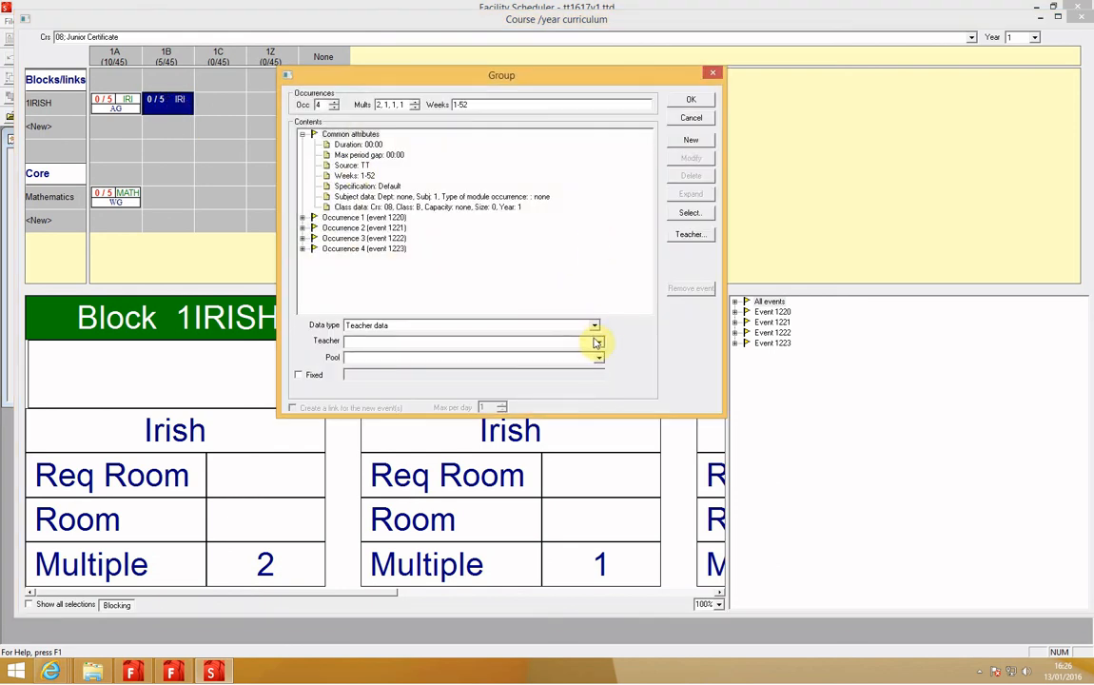
{"action": "left_click", "coordinate": [598, 342]}
{"action": "left_click", "coordinate": [517, 358]}
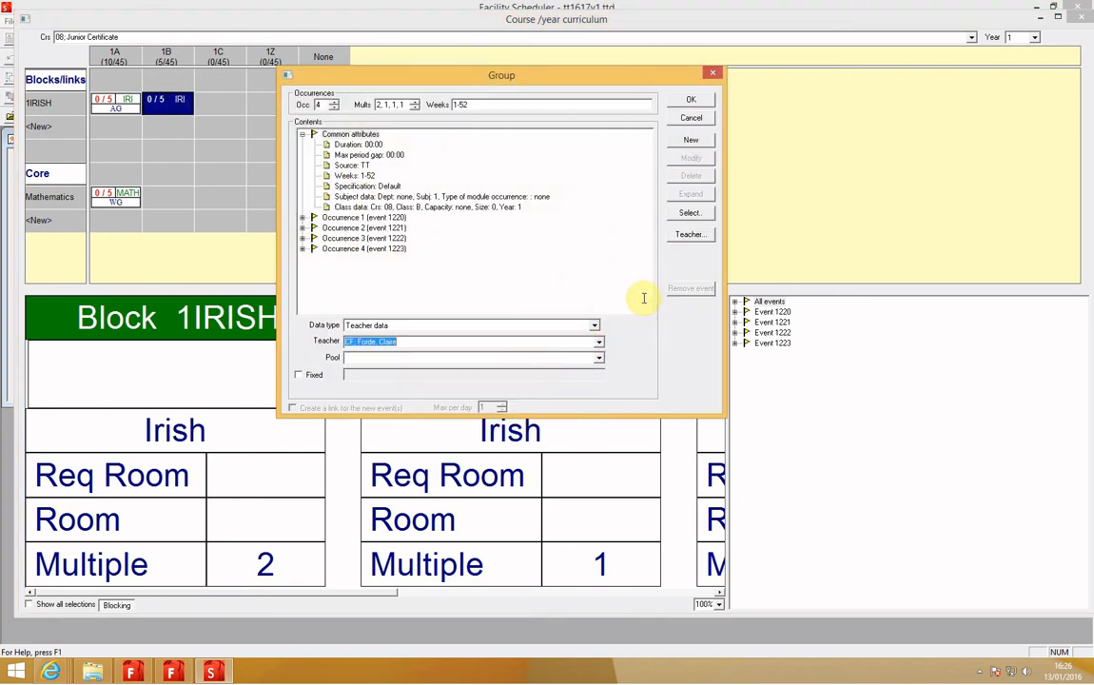
{"action": "left_click", "coordinate": [690, 141]}
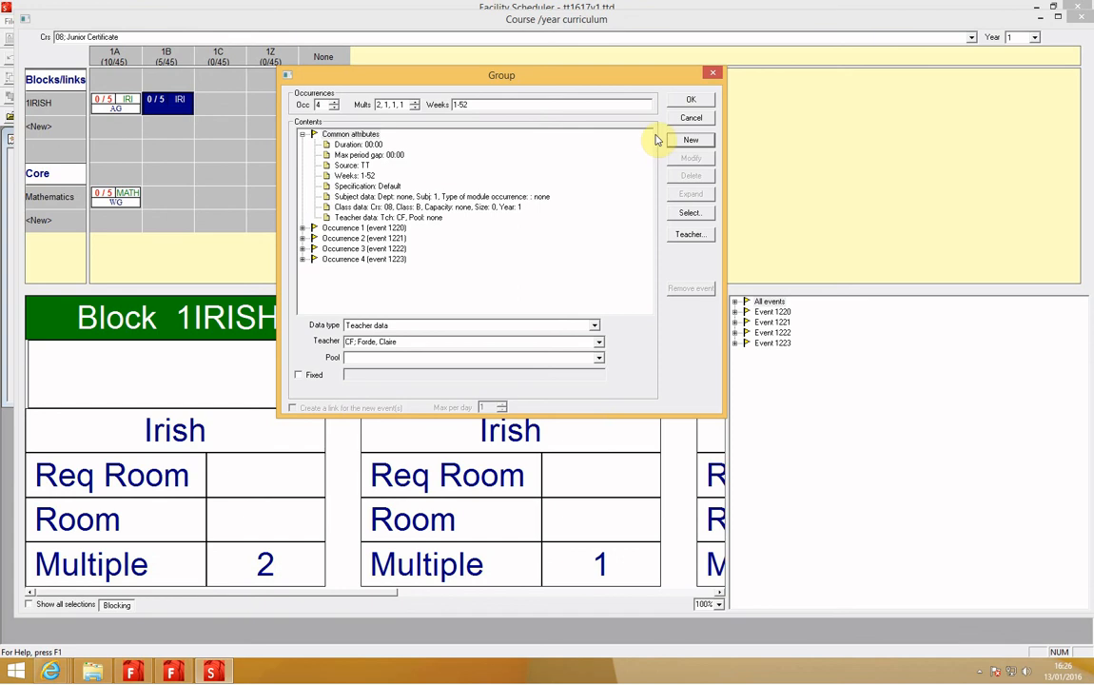
{"action": "left_click", "coordinate": [690, 101]}
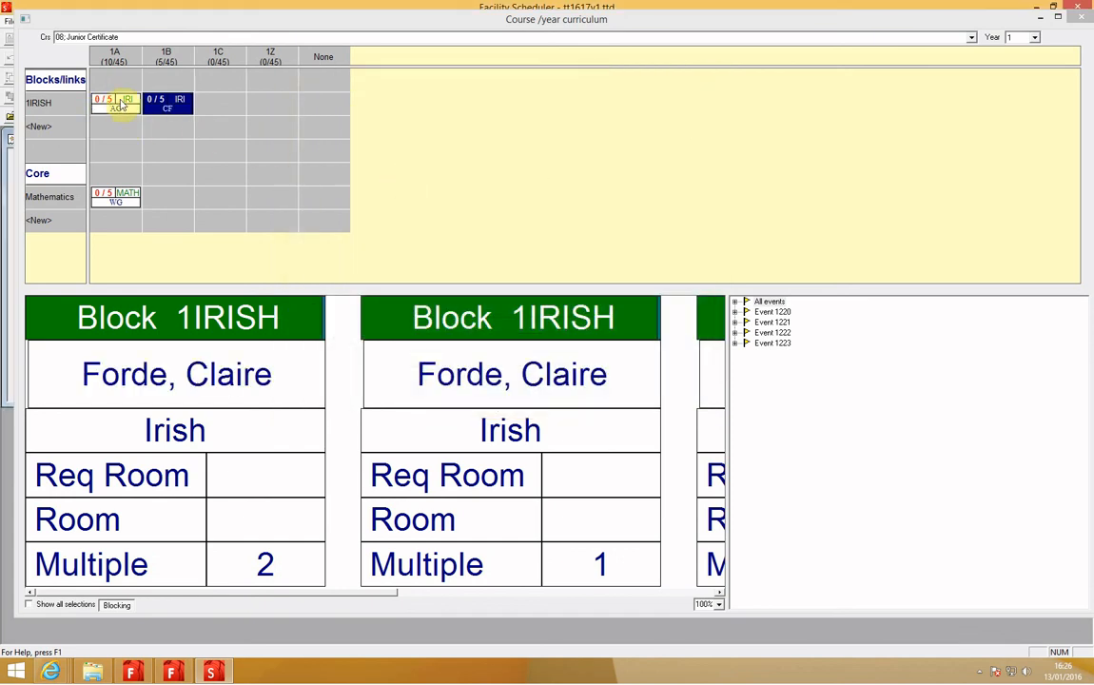
{"action": "left_click", "coordinate": [122, 105]}
{"action": "left_click", "coordinate": [171, 109]}
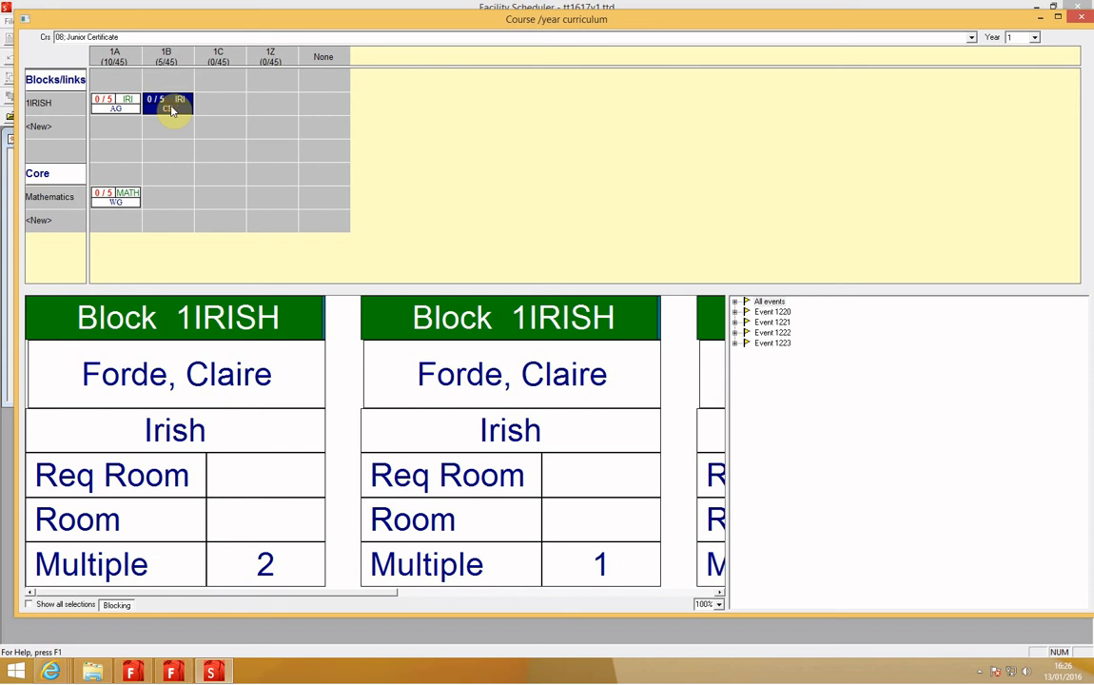
{"action": "left_click", "coordinate": [220, 107]}
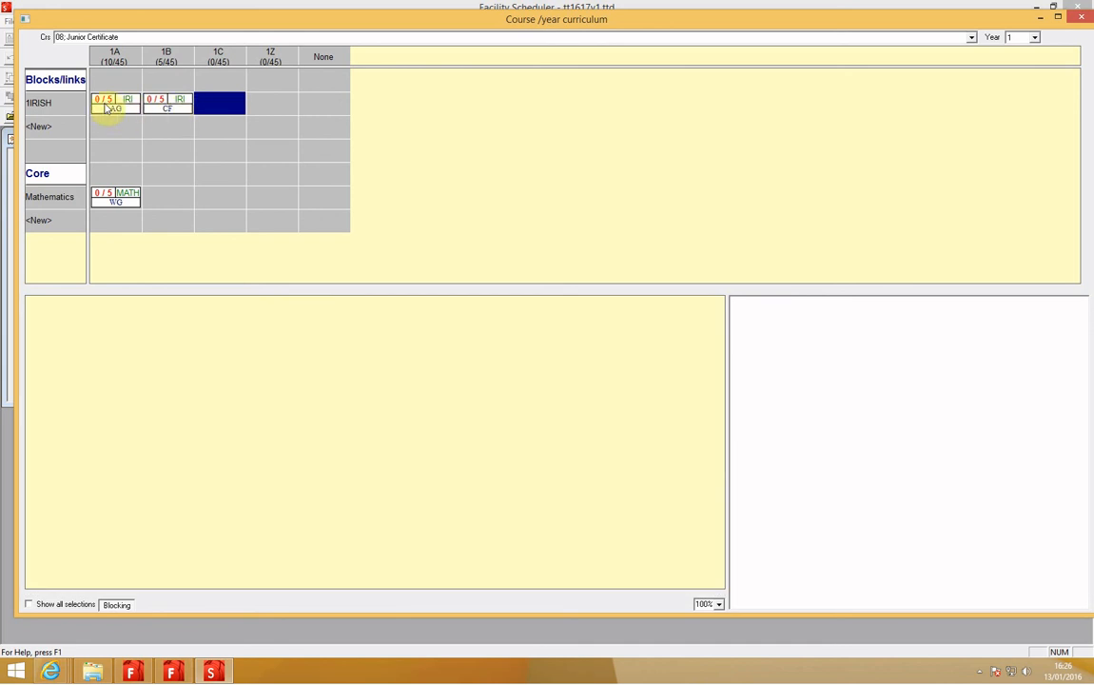